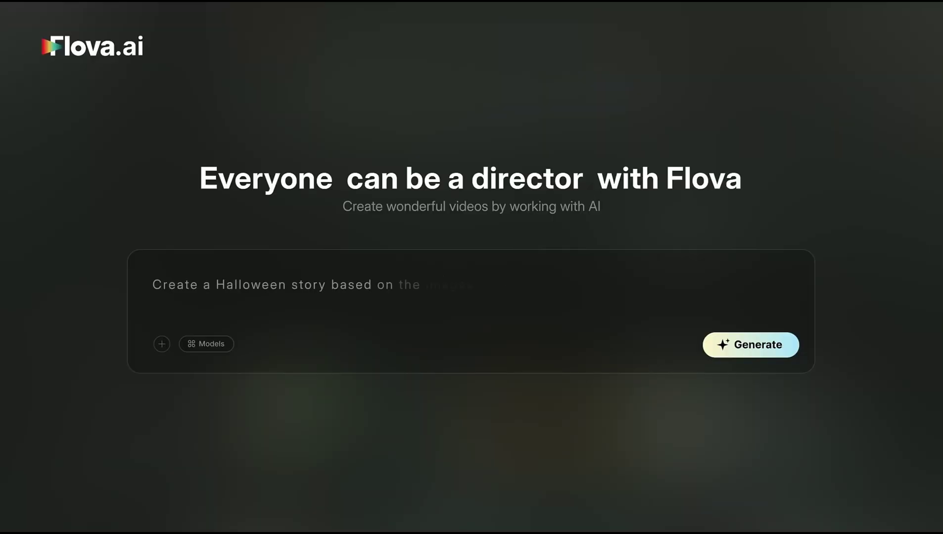
Step: Watch the promo attach two images, reuse an image's prompt, and generate with Seedream
{"action": "left_click", "coordinate": [162, 344]}
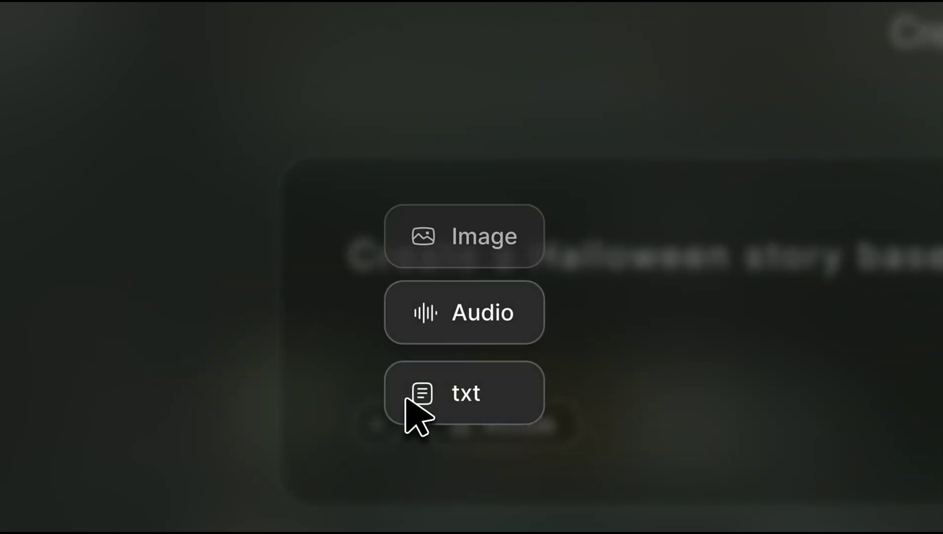
{"action": "left_click", "coordinate": [518, 246]}
{"action": "left_click", "coordinate": [520, 426]}
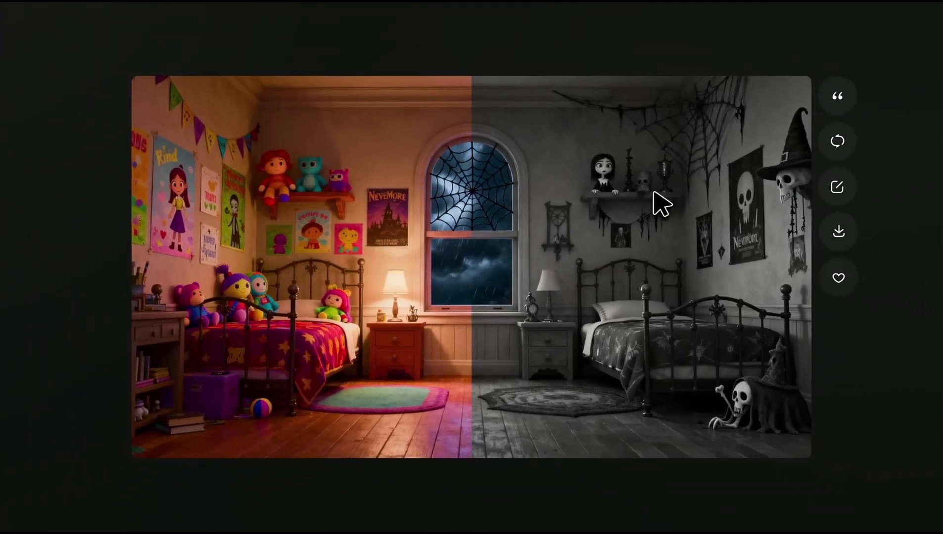
{"action": "left_click", "coordinate": [839, 96]}
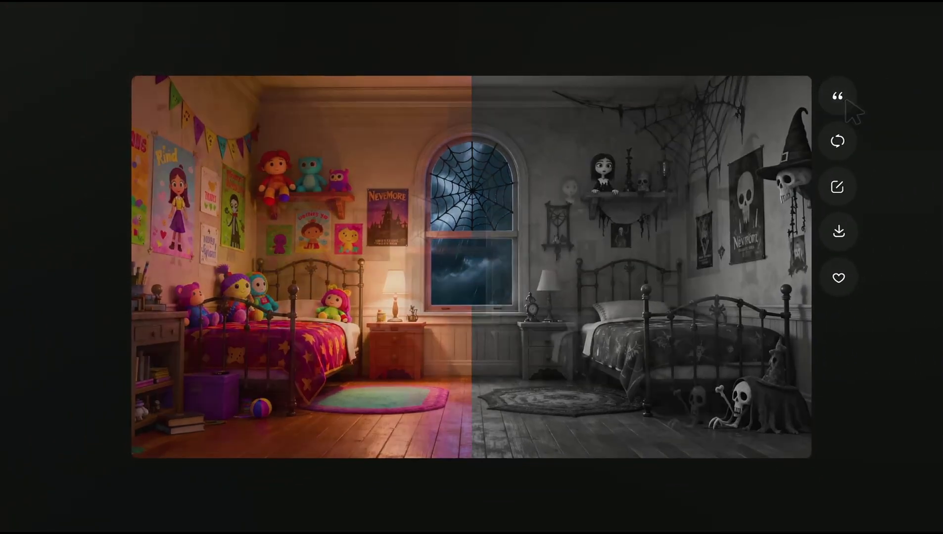
{"action": "left_click", "coordinate": [722, 470]}
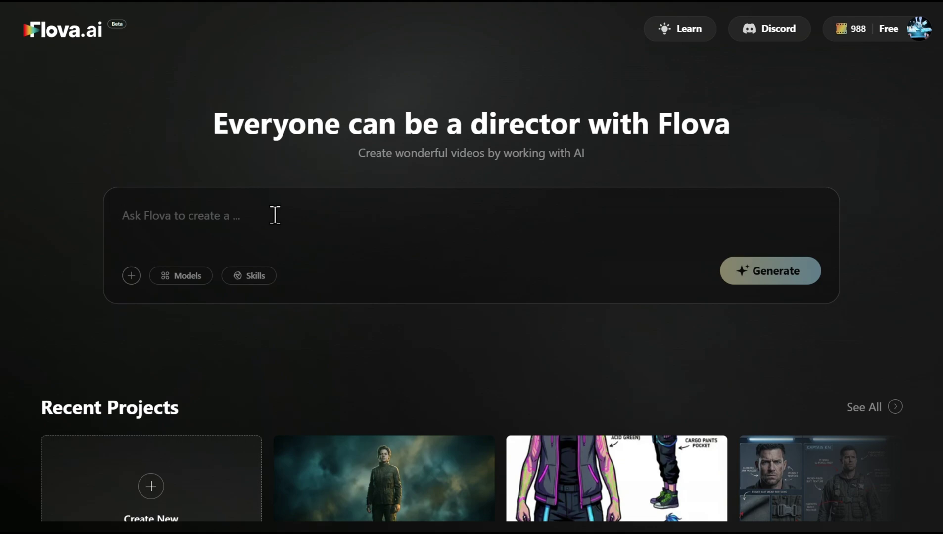
Step: Browse the Image and Video model lists in the Models panel
{"action": "left_click", "coordinate": [185, 279]}
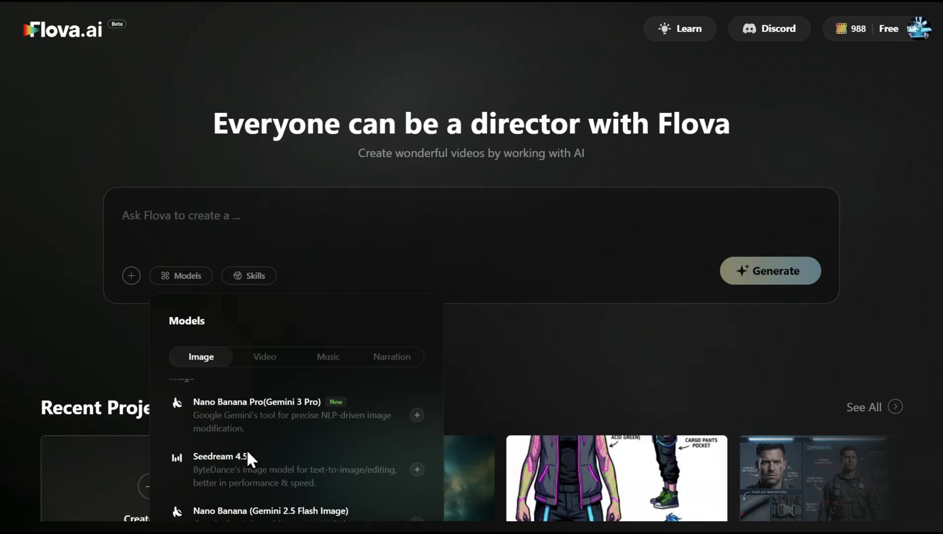
{"action": "scroll", "coordinate": [247, 451], "scroll_direction": "down", "scroll_amount": 2}
{"action": "scroll", "coordinate": [247, 453], "scroll_direction": "down", "scroll_amount": 2}
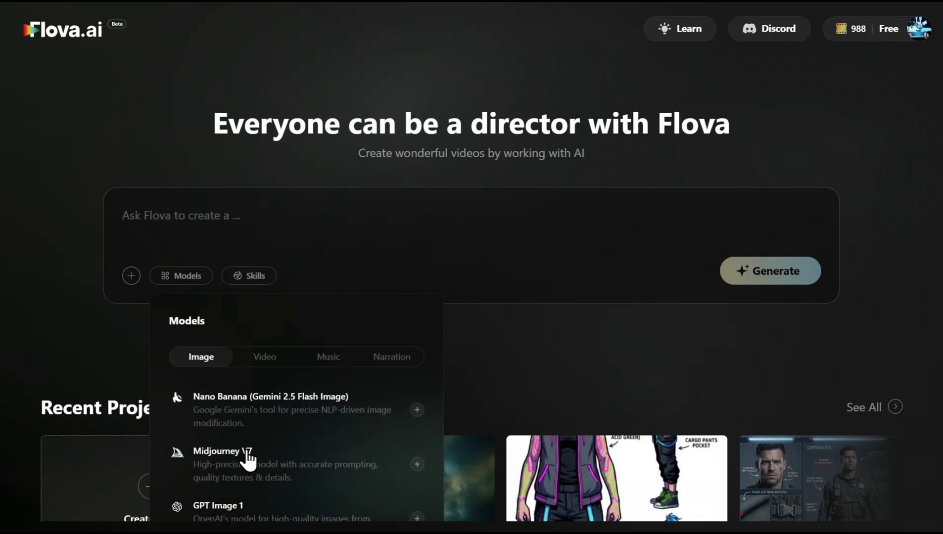
{"action": "scroll", "coordinate": [263, 421], "scroll_direction": "down", "scroll_amount": 3}
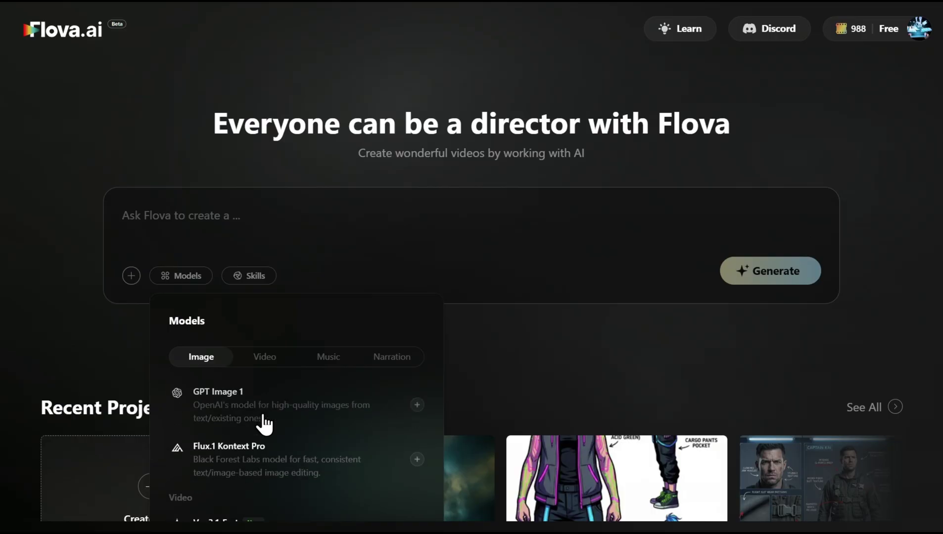
{"action": "scroll", "coordinate": [263, 418], "scroll_direction": "down", "scroll_amount": 3}
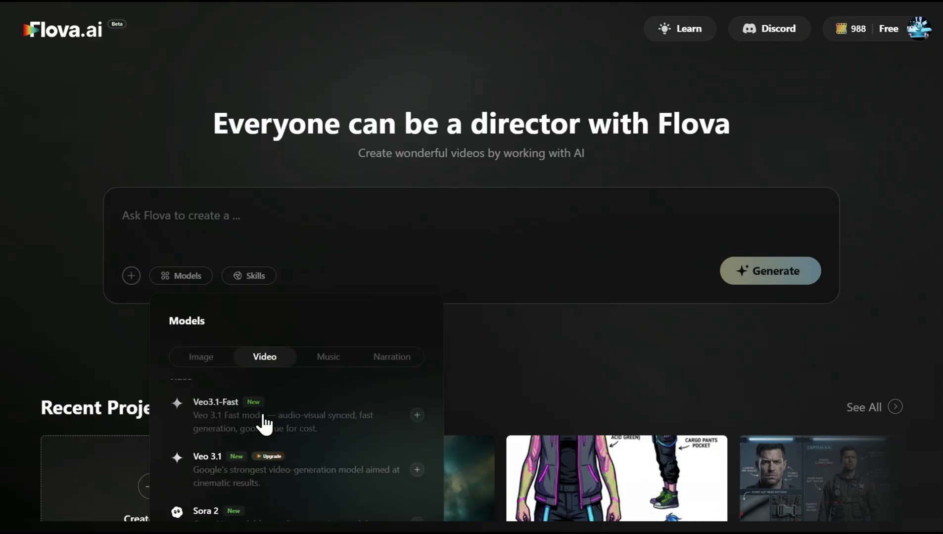
{"action": "scroll", "coordinate": [264, 424], "scroll_direction": "down", "scroll_amount": 3}
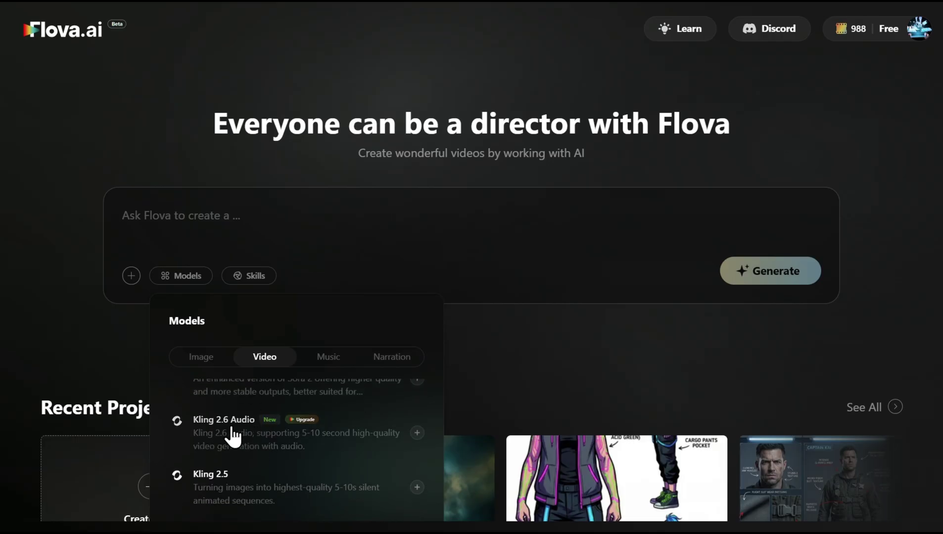
Step: Look over the Music generation models, then close the model panel
{"action": "left_click", "coordinate": [328, 358]}
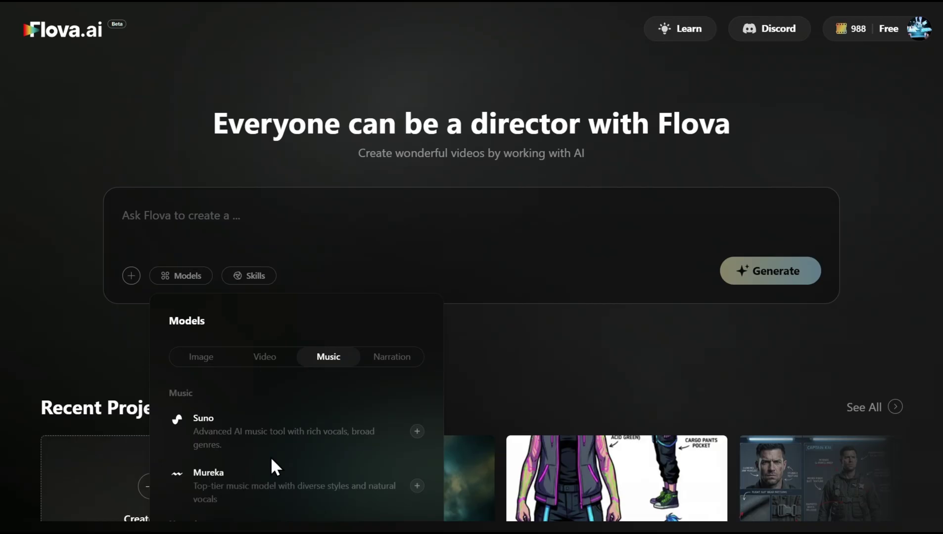
{"action": "scroll", "coordinate": [270, 465], "scroll_direction": "down", "scroll_amount": 1}
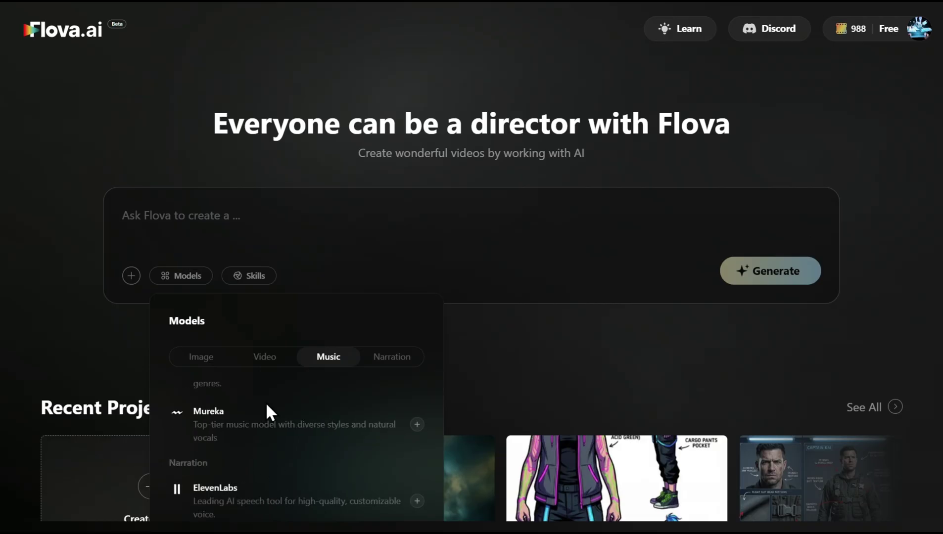
{"action": "left_click", "coordinate": [217, 219]}
{"action": "scroll", "coordinate": [831, 362], "scroll_direction": "down", "scroll_amount": 10}
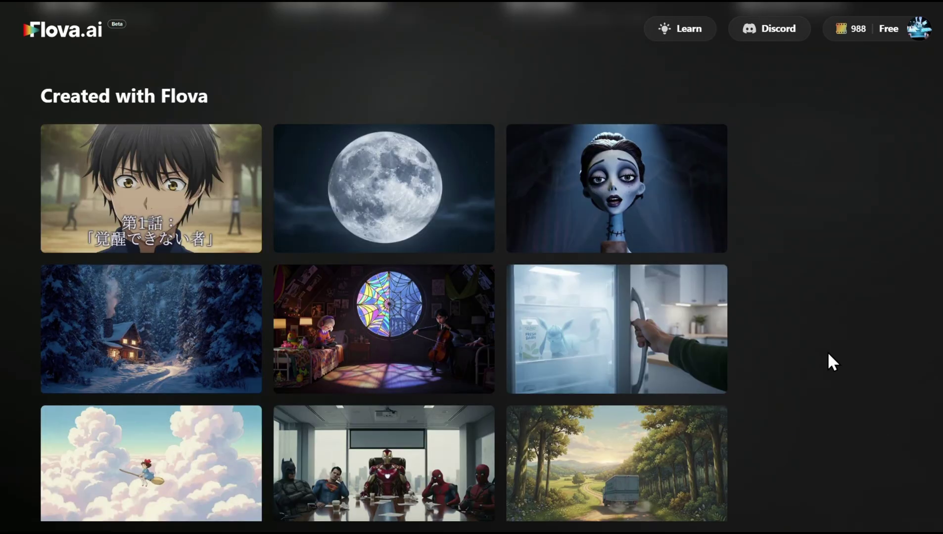
{"action": "scroll", "coordinate": [827, 351], "scroll_direction": "down", "scroll_amount": 1}
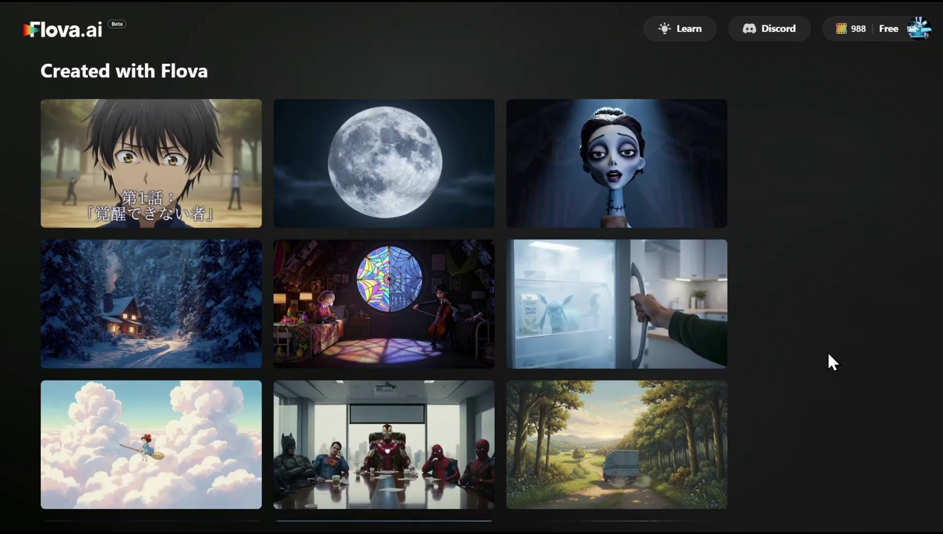
{"action": "mouse_move", "coordinate": [698, 303]}
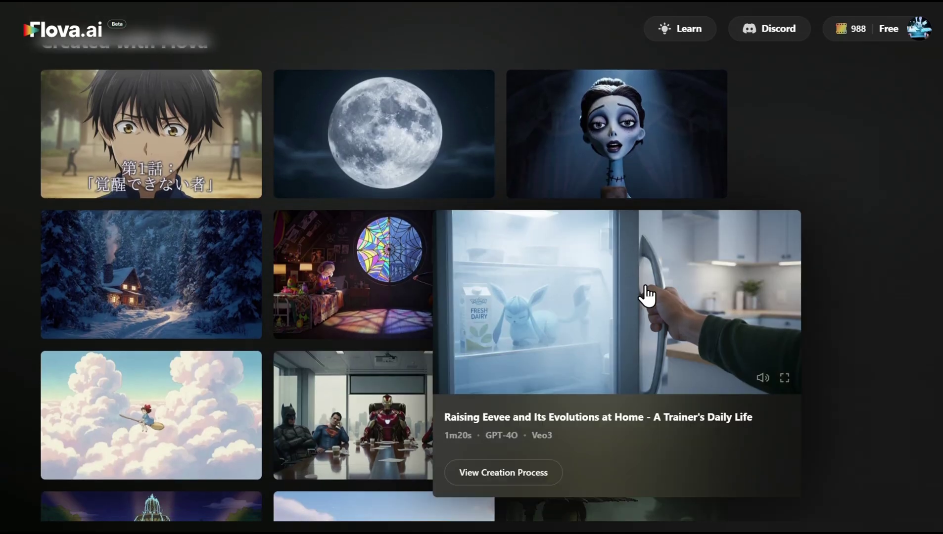
{"action": "scroll", "coordinate": [827, 254], "scroll_direction": "up", "scroll_amount": 1}
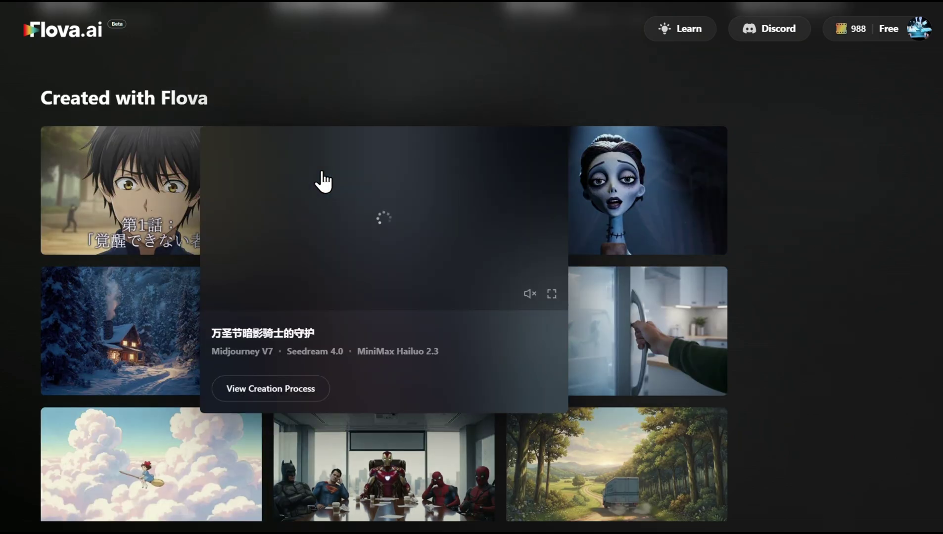
{"action": "mouse_move", "coordinate": [211, 372]}
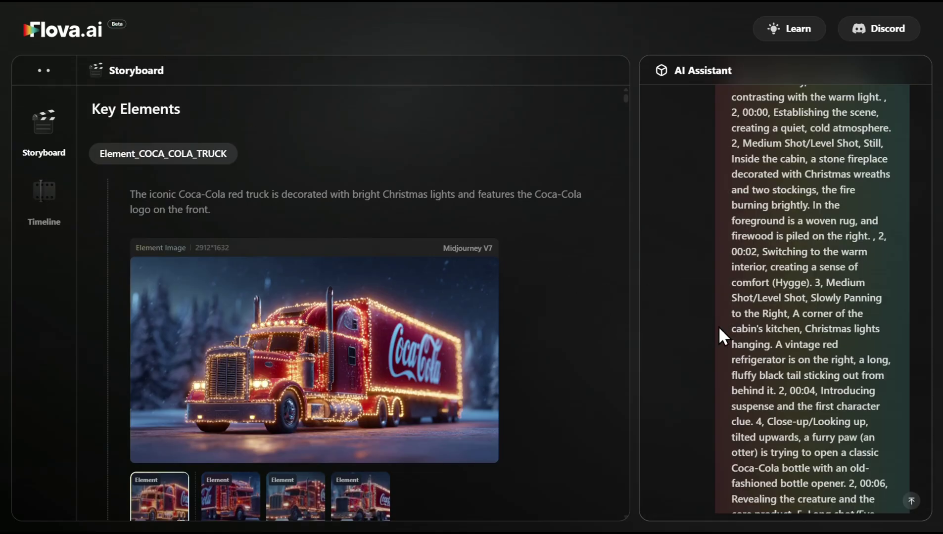
Step: Scroll through the Coca-Cola truck example's shot list and storyboard
{"action": "scroll", "coordinate": [718, 326], "scroll_direction": "down", "scroll_amount": 2}
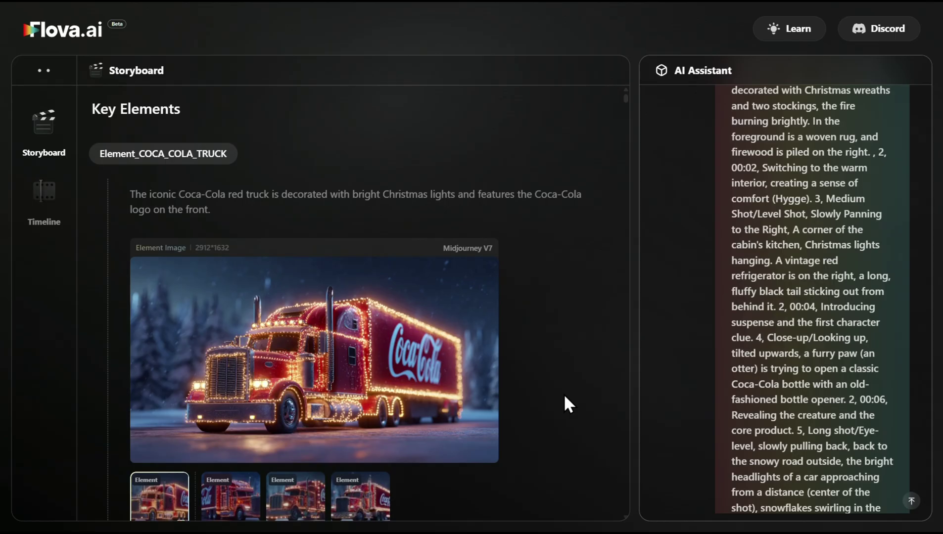
{"action": "scroll", "coordinate": [563, 394], "scroll_direction": "down", "scroll_amount": 4}
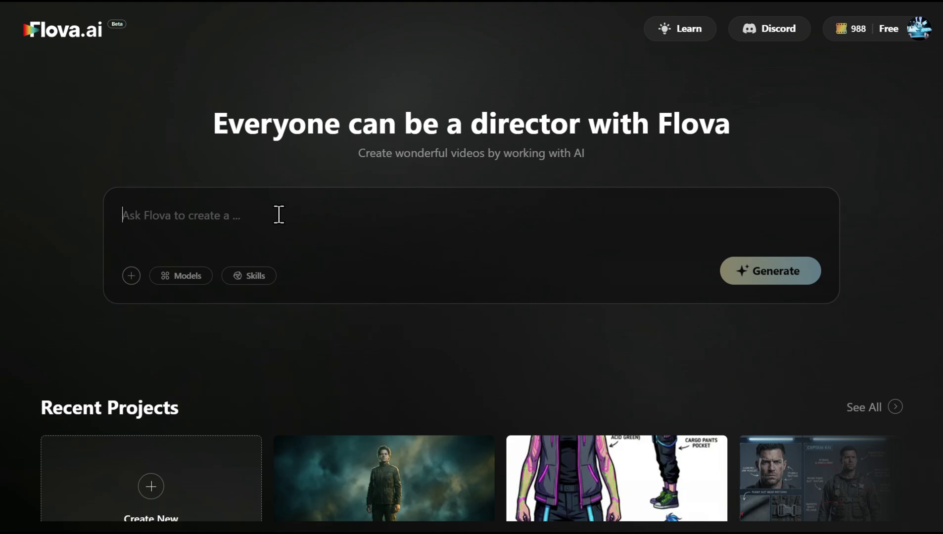
Step: Draft 'Creeate INterstellar type movie' in the prompt, erase it, and switch to the Notion notes
{"action": "type", "text": "Creeate INterstellar type movie"}
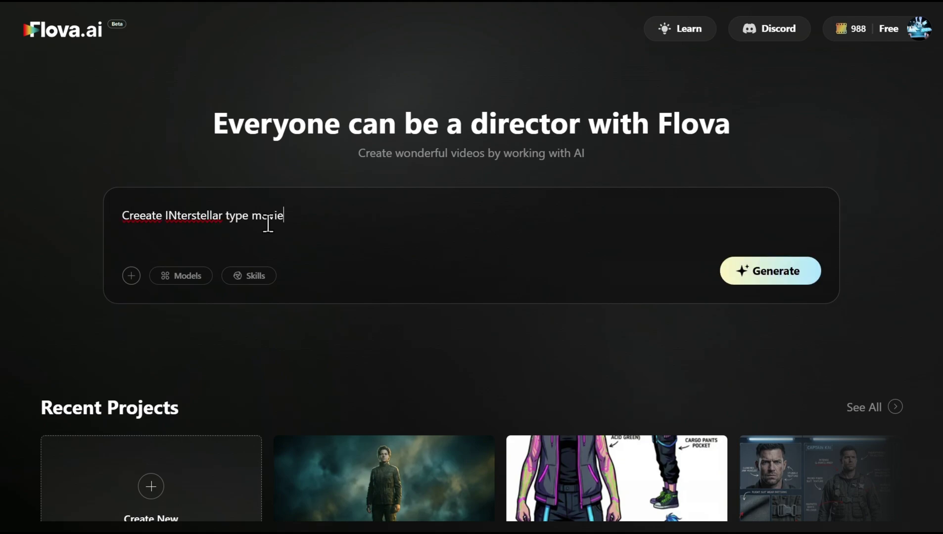
{"action": "left_click", "coordinate": [762, 278]}
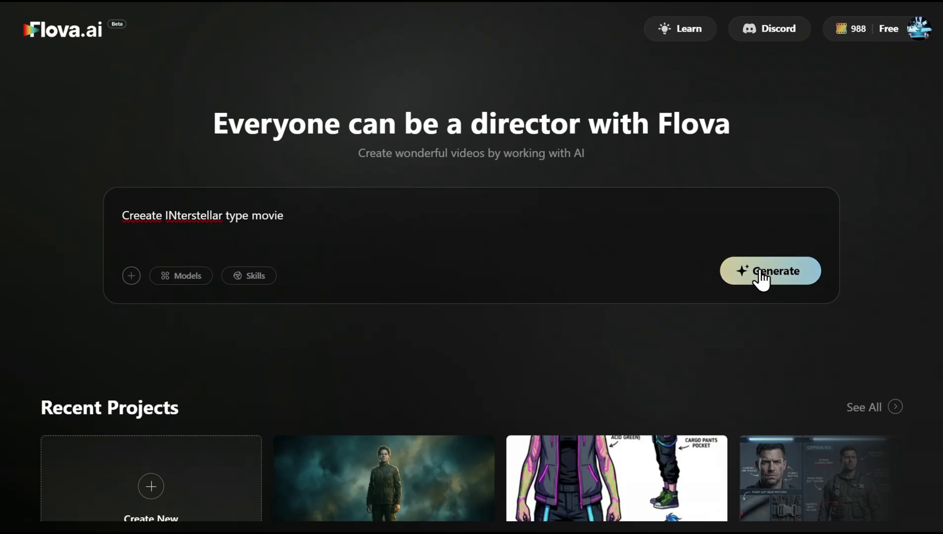
{"action": "key", "text": "ctrl+a"}
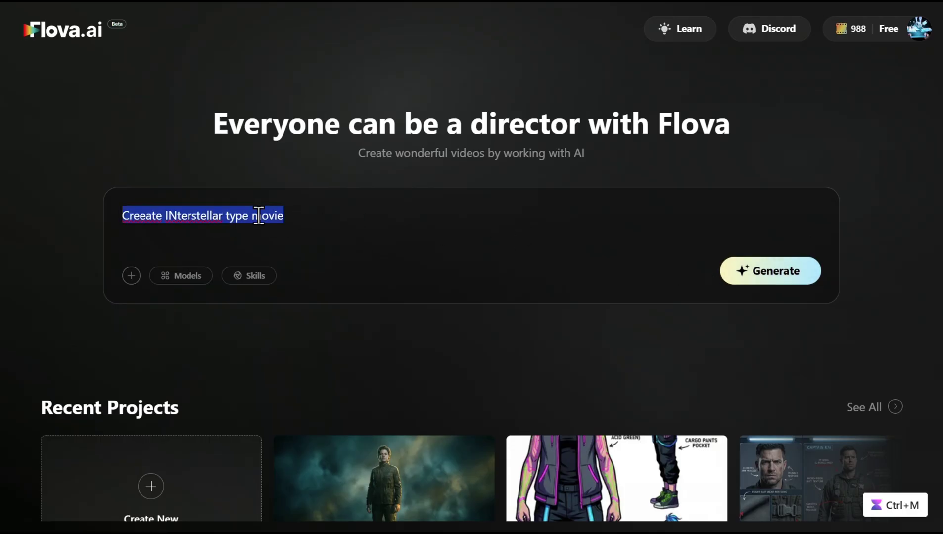
{"action": "key", "text": "BackSpace"}
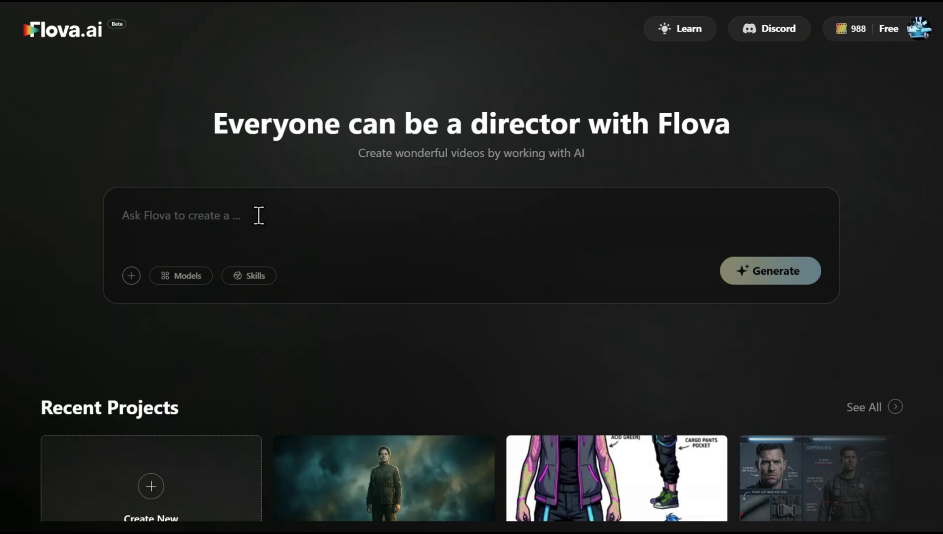
{"action": "key", "text": "alt+Tab"}
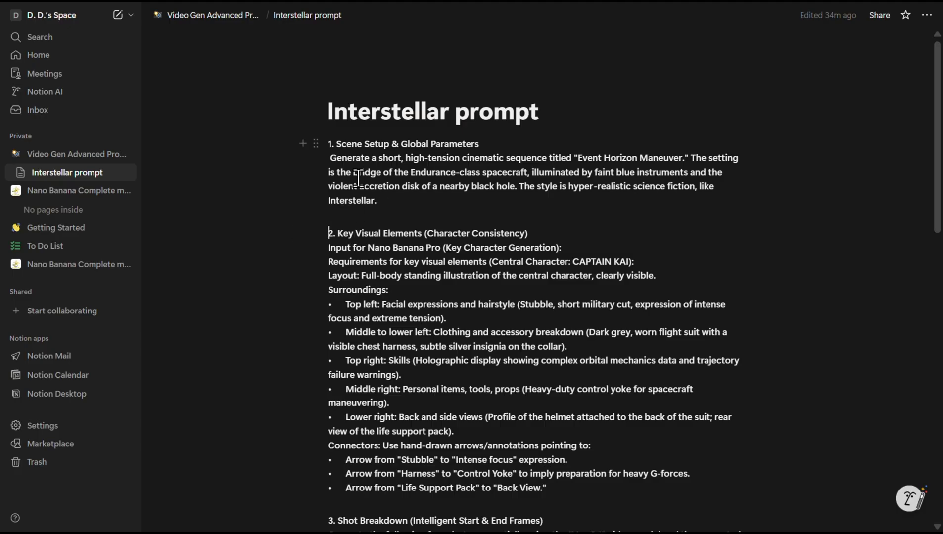
Step: Select the Interstellar prompt text from '1. Scene Setup' to the end, then reopen Flova's model list
{"action": "left_click_drag", "start_coordinate": [329, 144], "coordinate": [630, 362]}
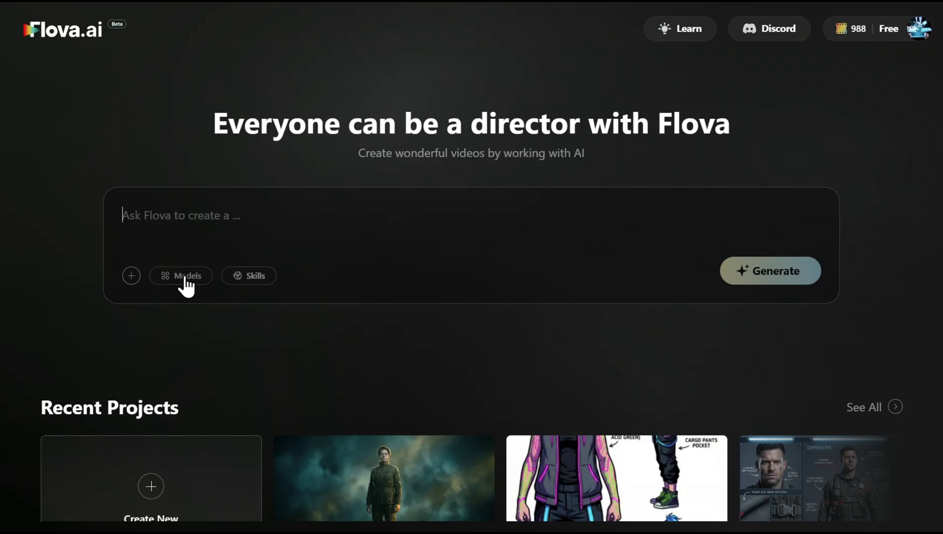
{"action": "left_click", "coordinate": [186, 278]}
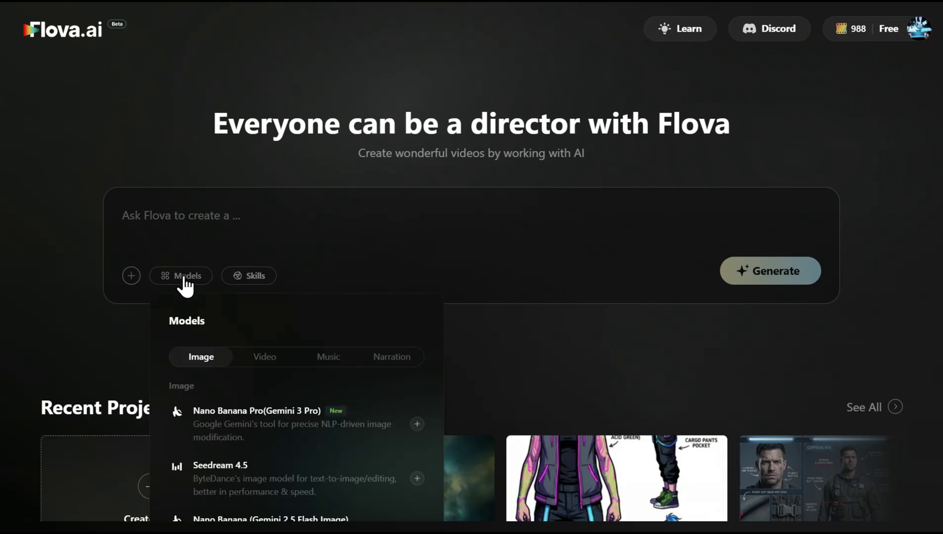
Step: Choose Nano Banana Pro and Veo3.1-Fast, paste the multi-shot Interstellar brief, and generate
{"action": "left_click", "coordinate": [245, 216]}
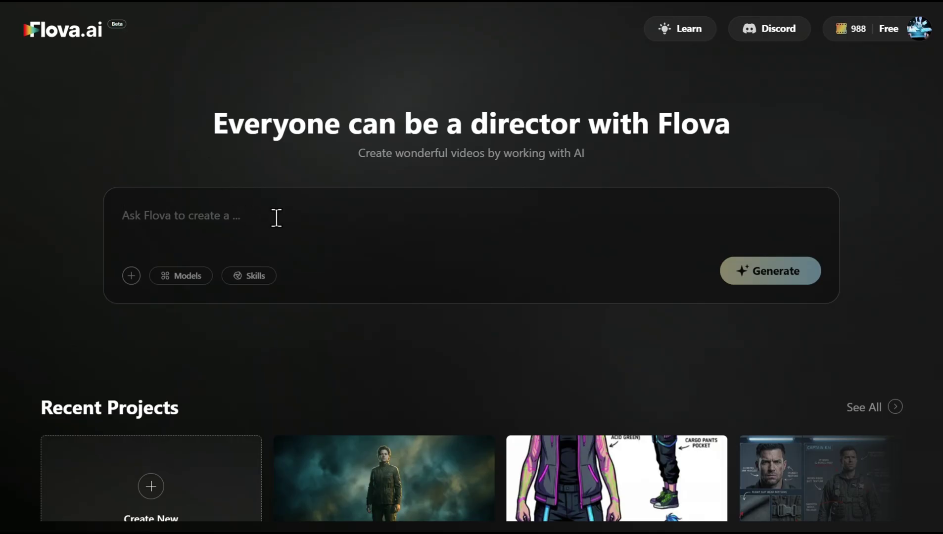
{"action": "left_click", "coordinate": [184, 284]}
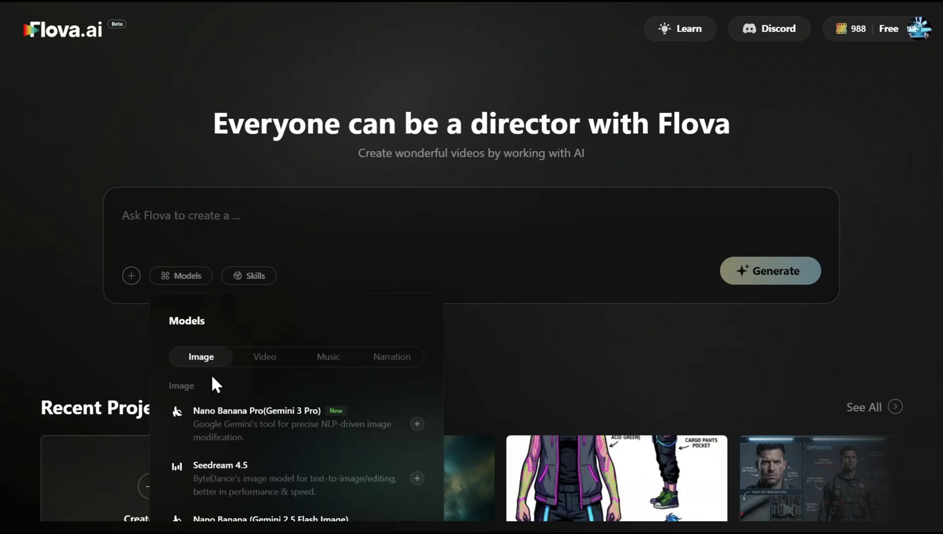
{"action": "left_click", "coordinate": [223, 414]}
{"action": "left_click", "coordinate": [262, 358]}
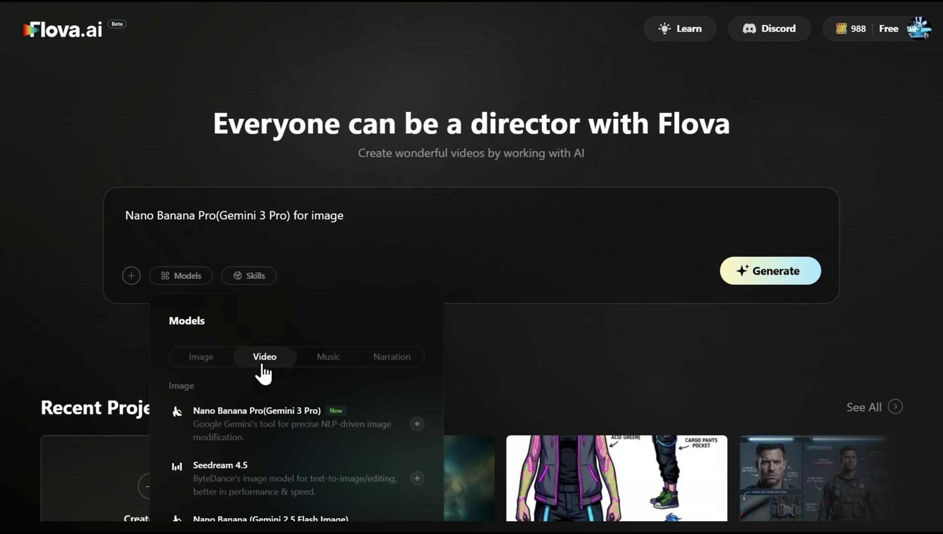
{"action": "left_click", "coordinate": [223, 435]}
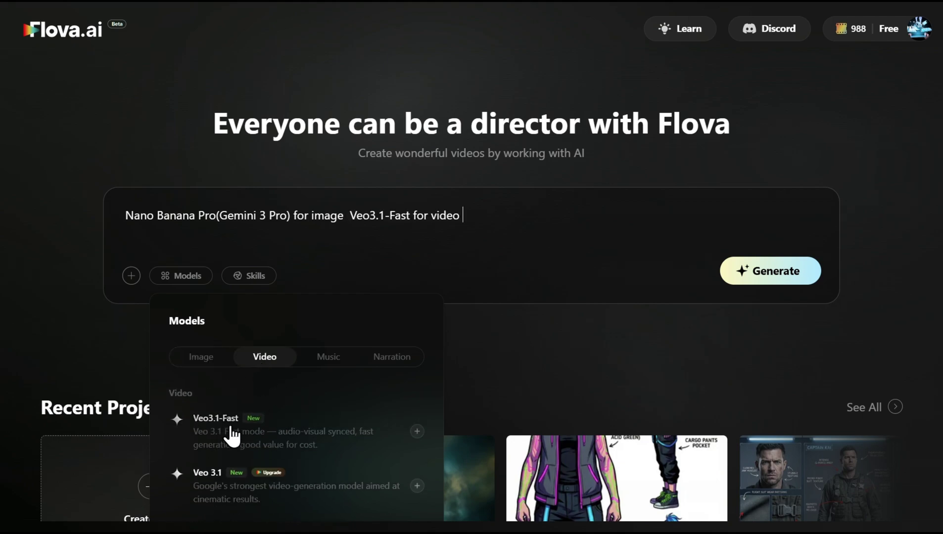
{"action": "left_click", "coordinate": [488, 216]}
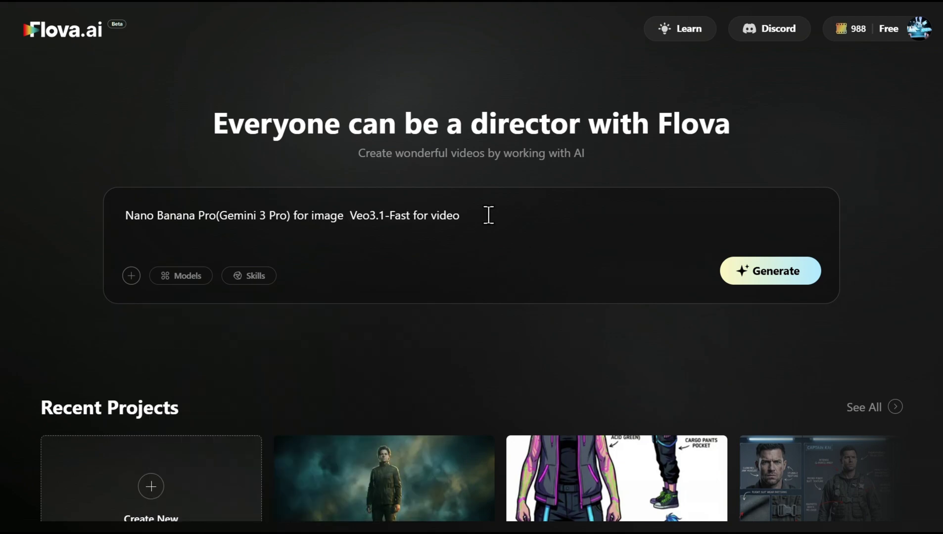
{"action": "key", "text": "ctrl+v"}
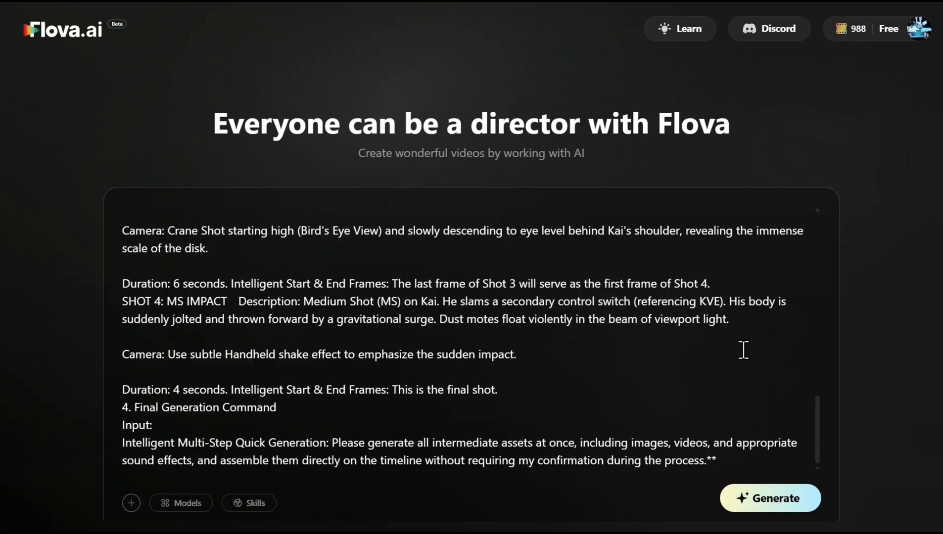
{"action": "left_click", "coordinate": [749, 496]}
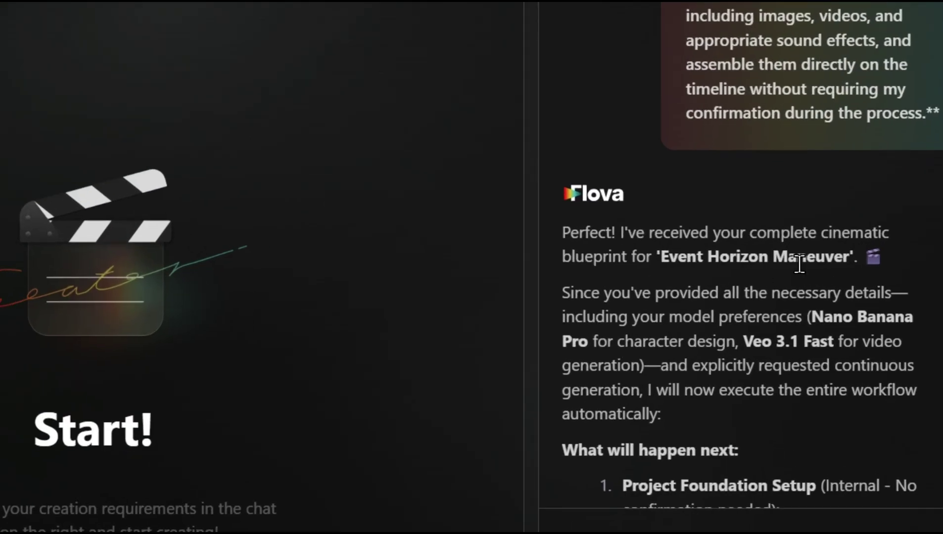
Step: Scroll through the assistant's generation plan while the storyboard builds
{"action": "scroll", "coordinate": [792, 264], "scroll_direction": "down", "scroll_amount": 1}
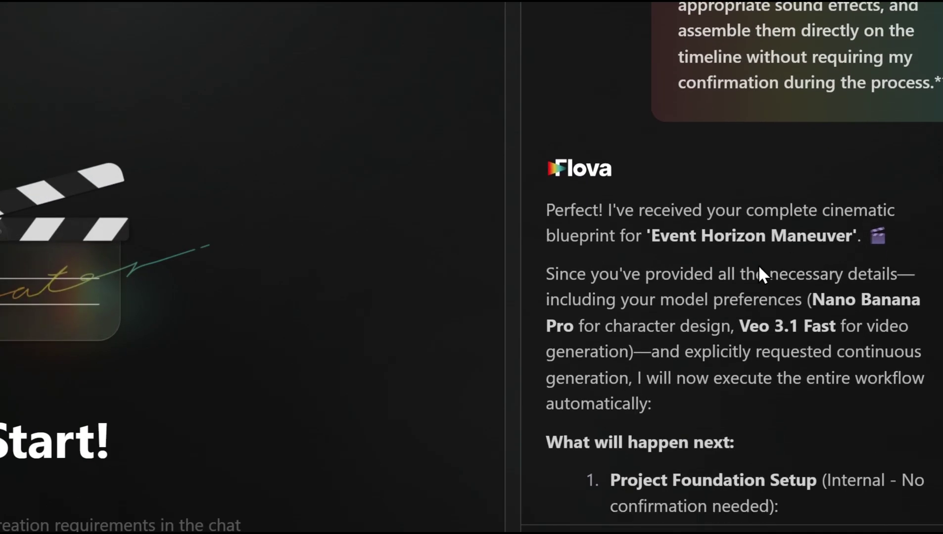
{"action": "scroll", "coordinate": [731, 321], "scroll_direction": "down", "scroll_amount": 5}
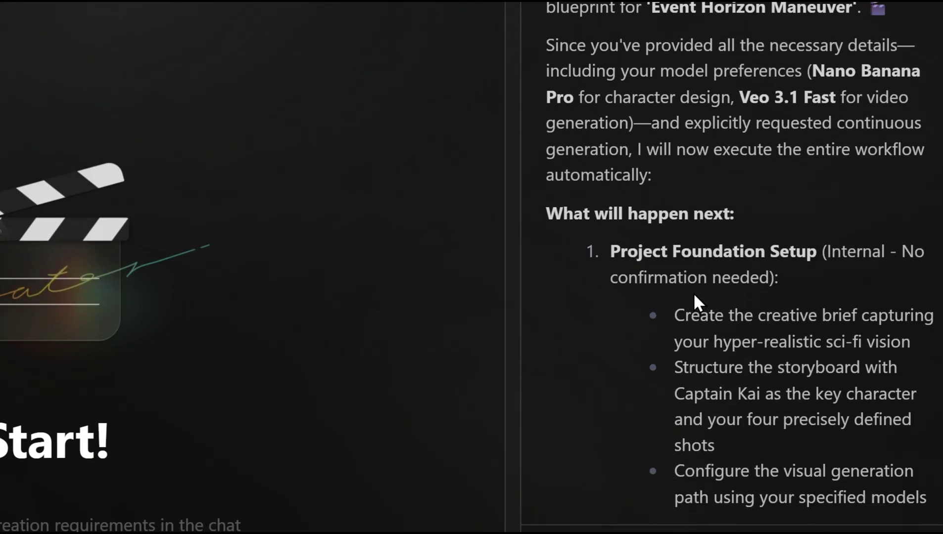
{"action": "scroll", "coordinate": [716, 315], "scroll_direction": "down", "scroll_amount": 2}
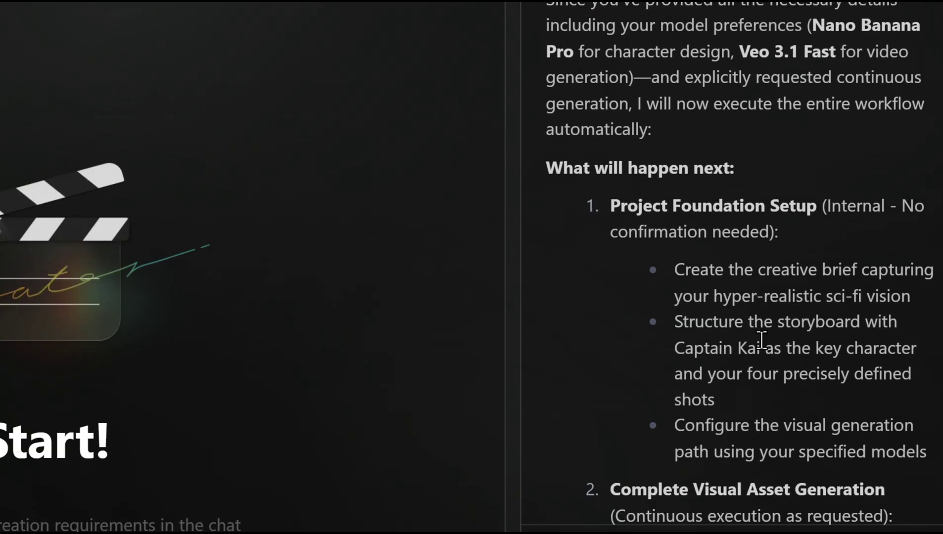
{"action": "scroll", "coordinate": [762, 340], "scroll_direction": "down", "scroll_amount": 3}
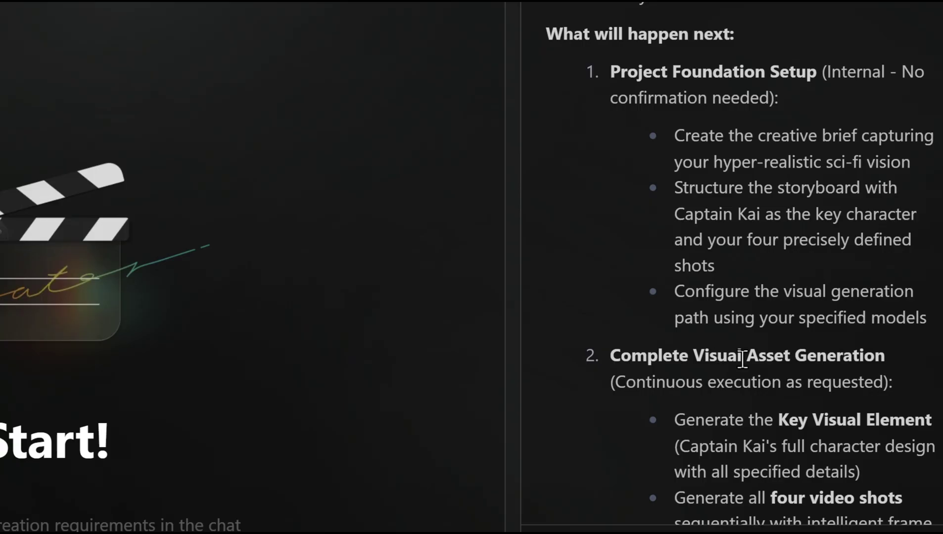
{"action": "scroll", "coordinate": [743, 357], "scroll_direction": "down", "scroll_amount": 5}
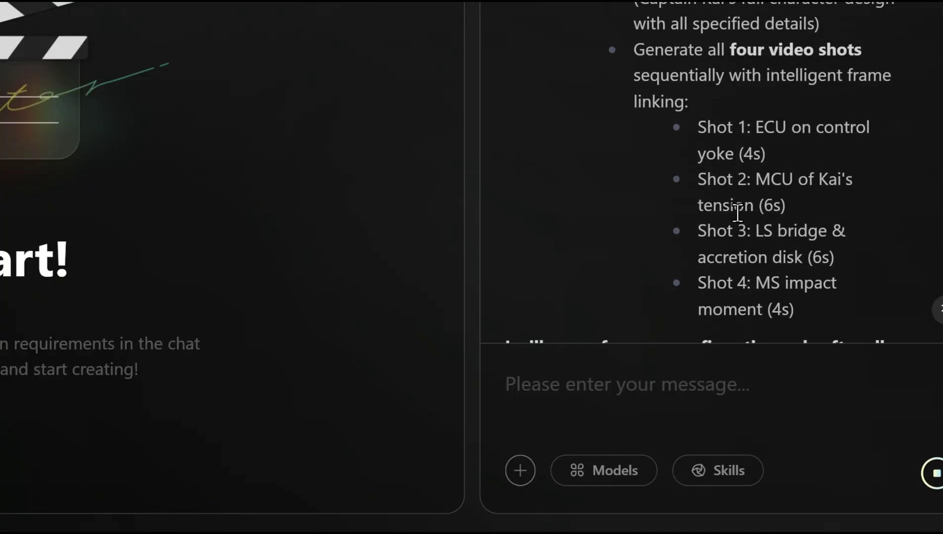
{"action": "scroll", "coordinate": [737, 213], "scroll_direction": "down", "scroll_amount": 3}
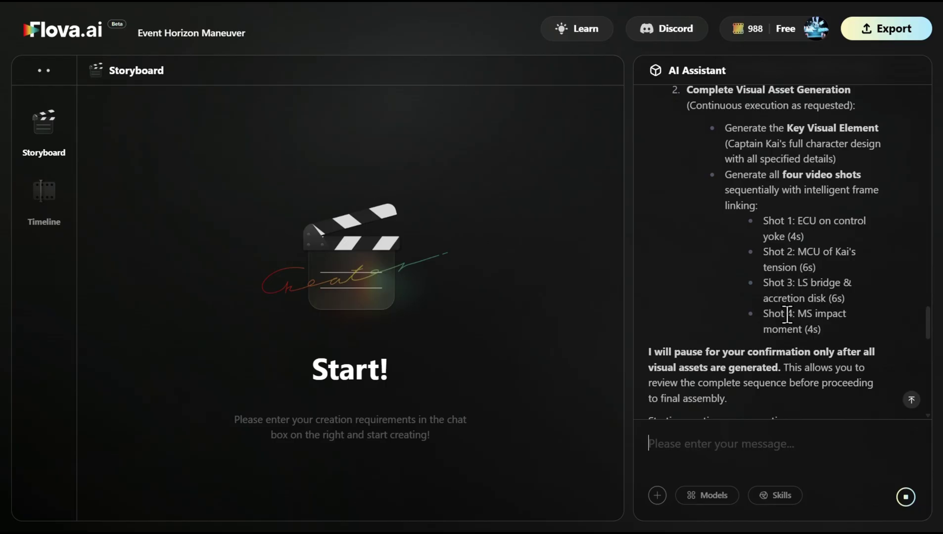
{"action": "scroll", "coordinate": [786, 315], "scroll_direction": "down", "scroll_amount": 2}
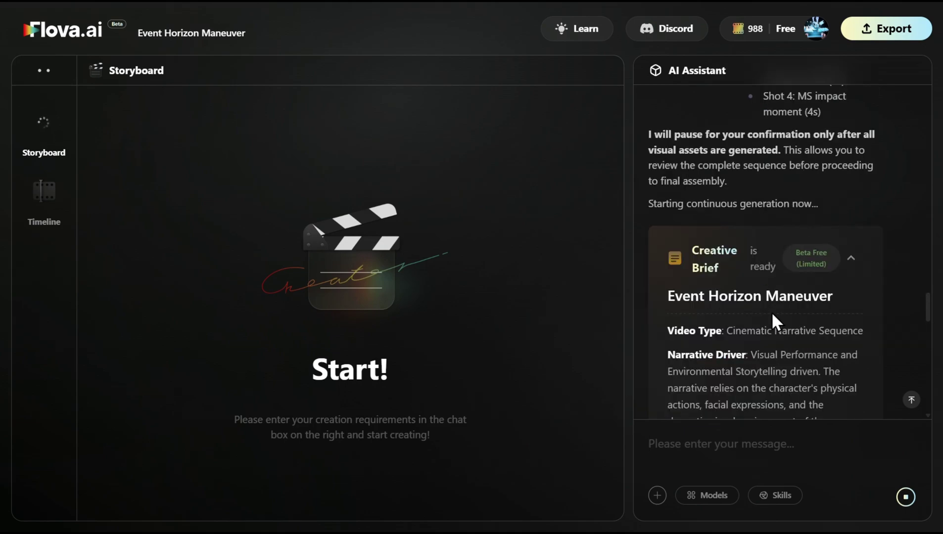
{"action": "scroll", "coordinate": [775, 311], "scroll_direction": "down", "scroll_amount": 3}
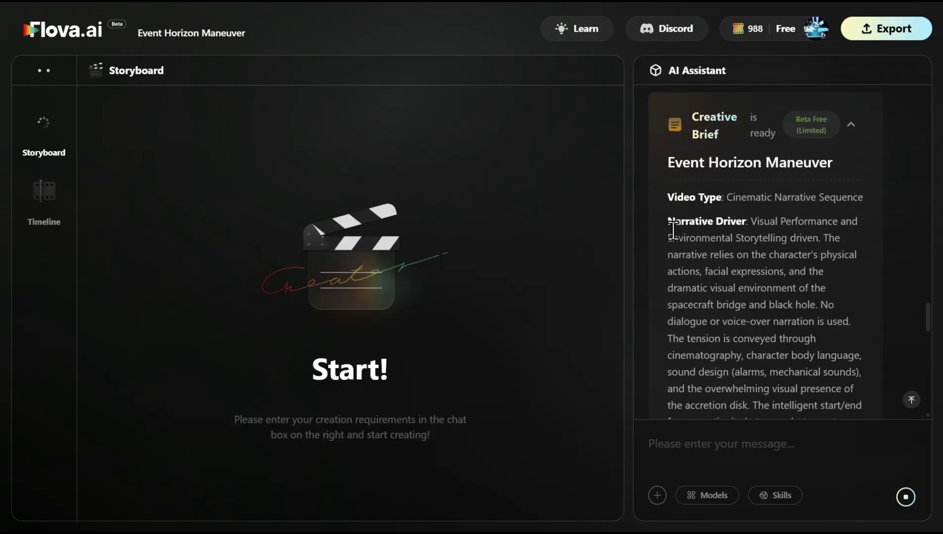
Step: Highlight the Narrative Driver opening, then read the rest of the Creative Brief
{"action": "left_click_drag", "start_coordinate": [668, 222], "coordinate": [751, 256]}
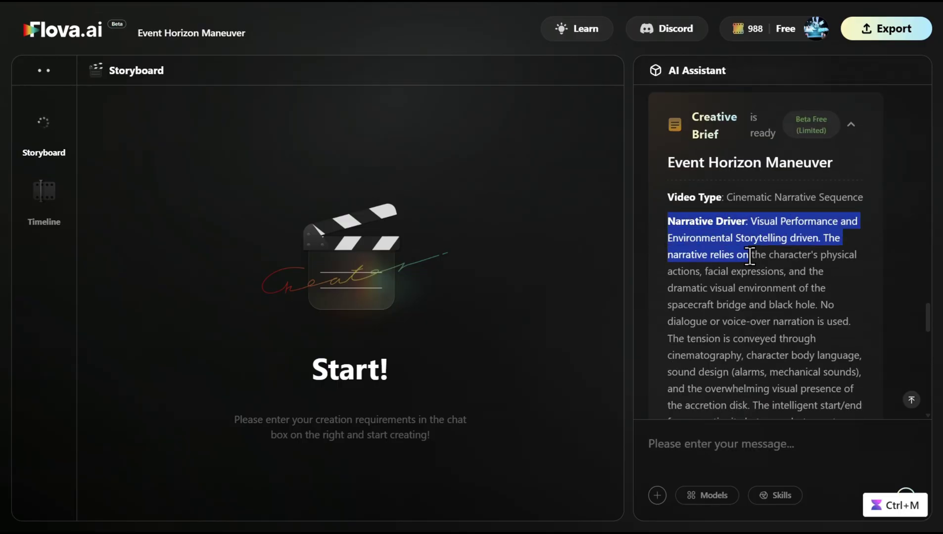
{"action": "left_click", "coordinate": [755, 305]}
{"action": "scroll", "coordinate": [755, 307], "scroll_direction": "down", "scroll_amount": 3}
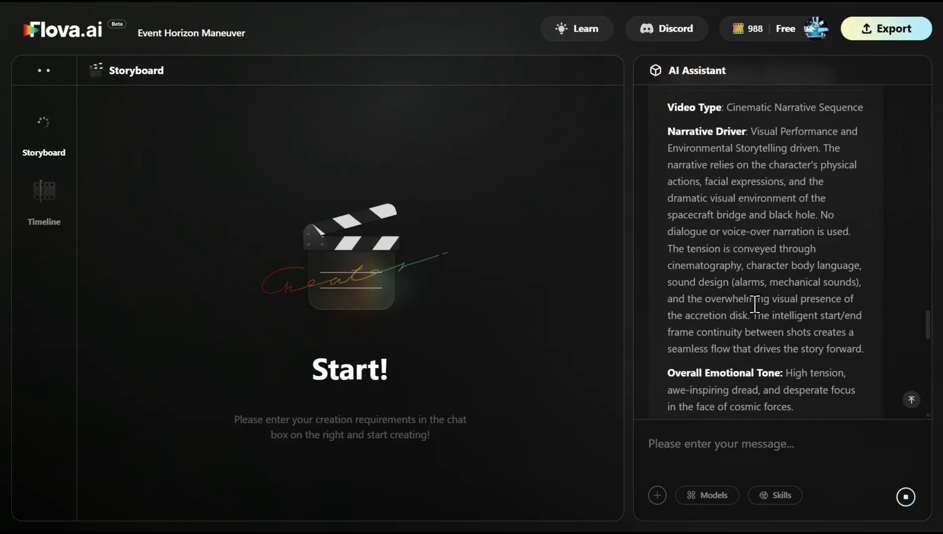
{"action": "scroll", "coordinate": [756, 307], "scroll_direction": "down", "scroll_amount": 4}
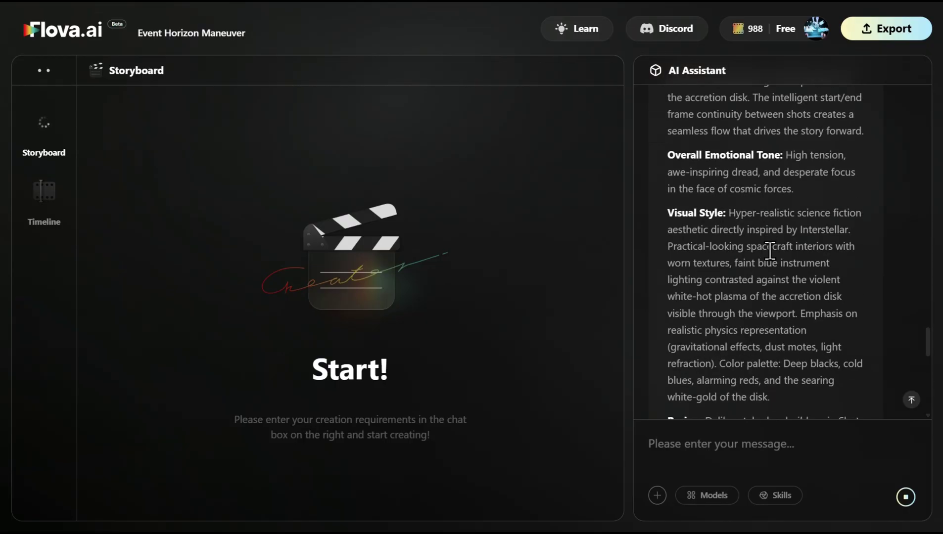
{"action": "scroll", "coordinate": [770, 251], "scroll_direction": "down", "scroll_amount": 7}
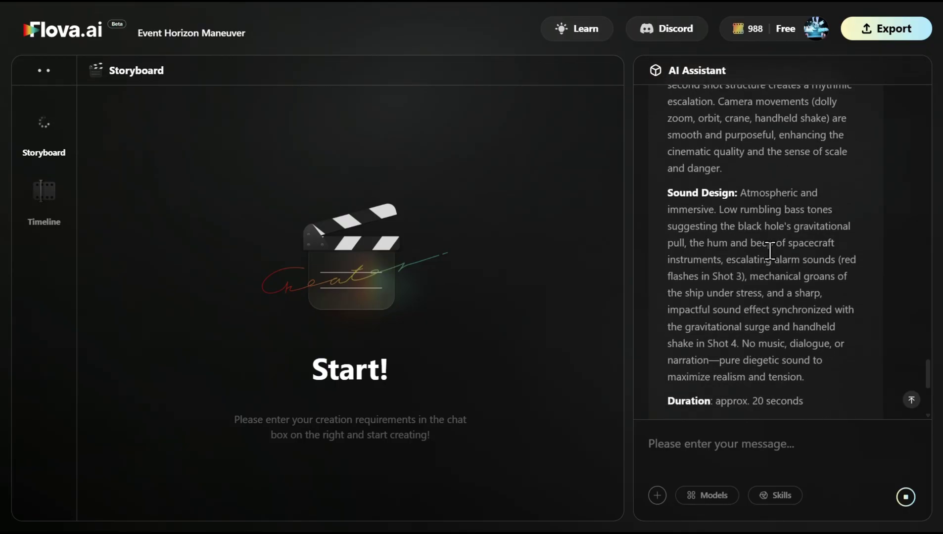
{"action": "scroll", "coordinate": [689, 201], "scroll_direction": "down", "scroll_amount": 4}
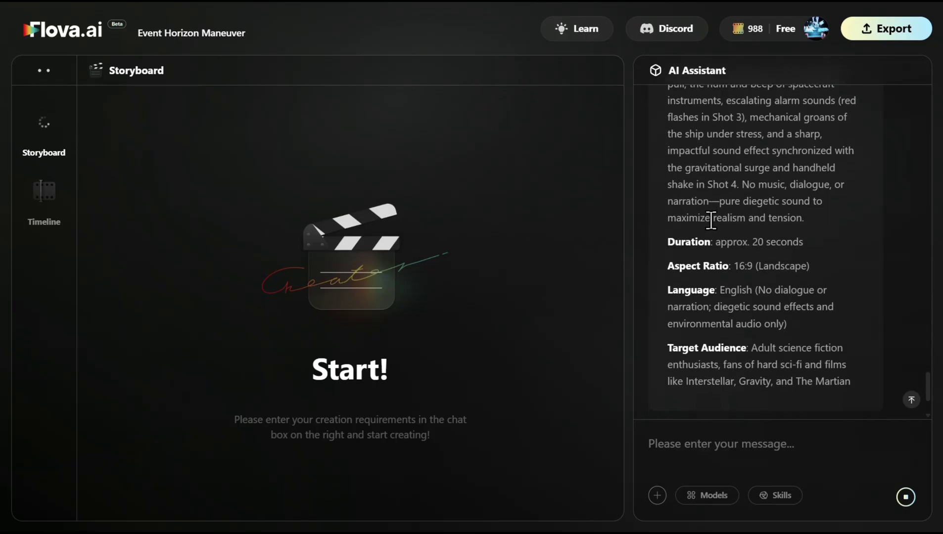
Step: Wait for Captain Kai's character design sheet to reach 100% in the Storyboard
{"action": "scroll", "coordinate": [752, 269], "scroll_direction": "down", "scroll_amount": 5}
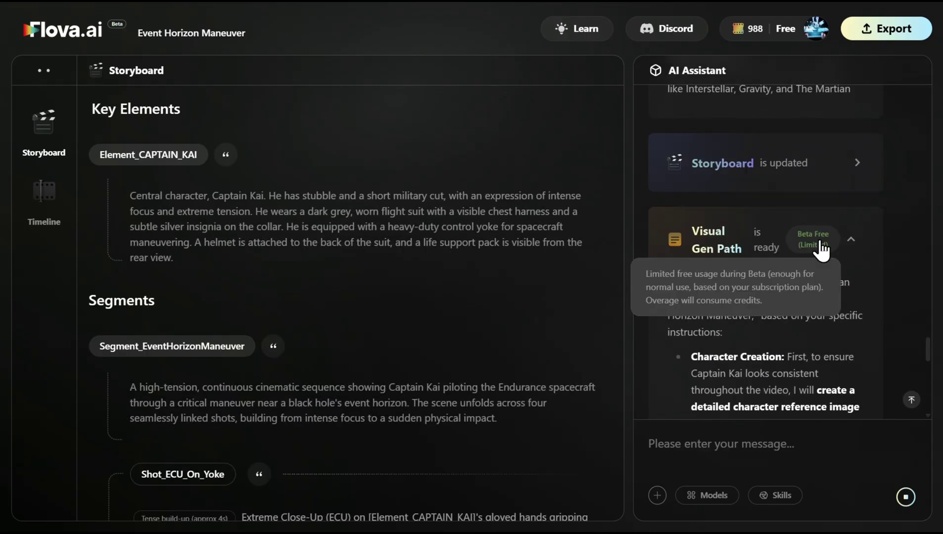
{"action": "mouse_move", "coordinate": [816, 249]}
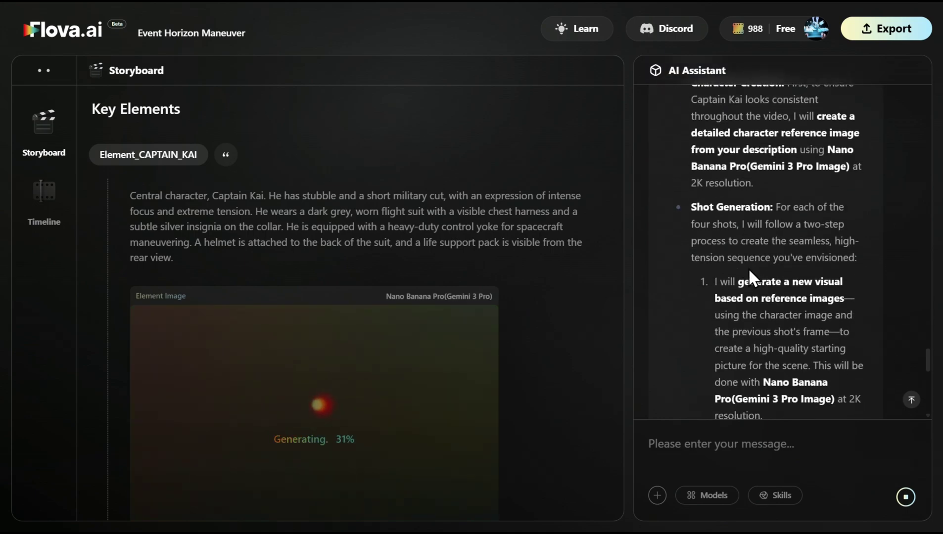
{"action": "scroll", "coordinate": [748, 268], "scroll_direction": "up", "scroll_amount": 2}
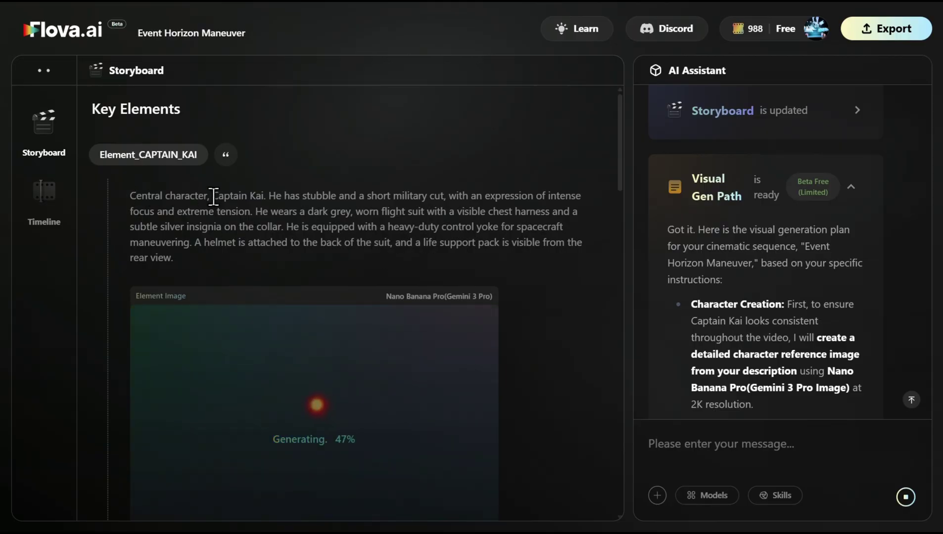
{"action": "scroll", "coordinate": [356, 223], "scroll_direction": "down", "scroll_amount": 1}
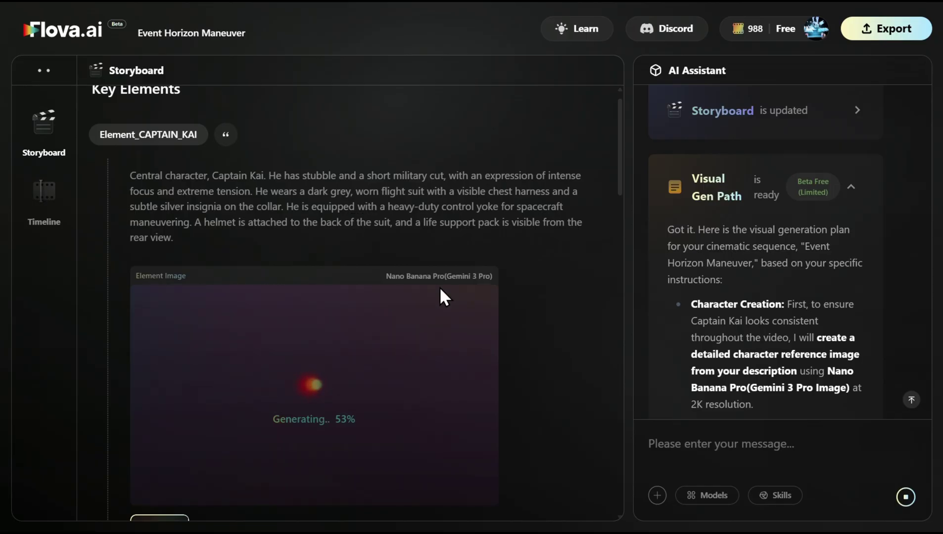
{"action": "scroll", "coordinate": [327, 327], "scroll_direction": "down", "scroll_amount": 2}
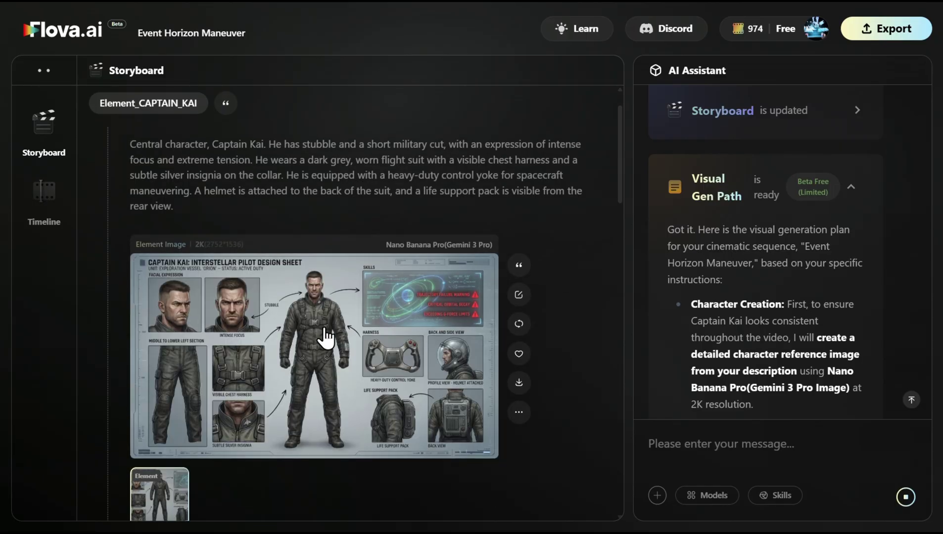
Step: View Captain Kai's character design sheet full-screen, then close the preview
{"action": "left_click", "coordinate": [313, 331]}
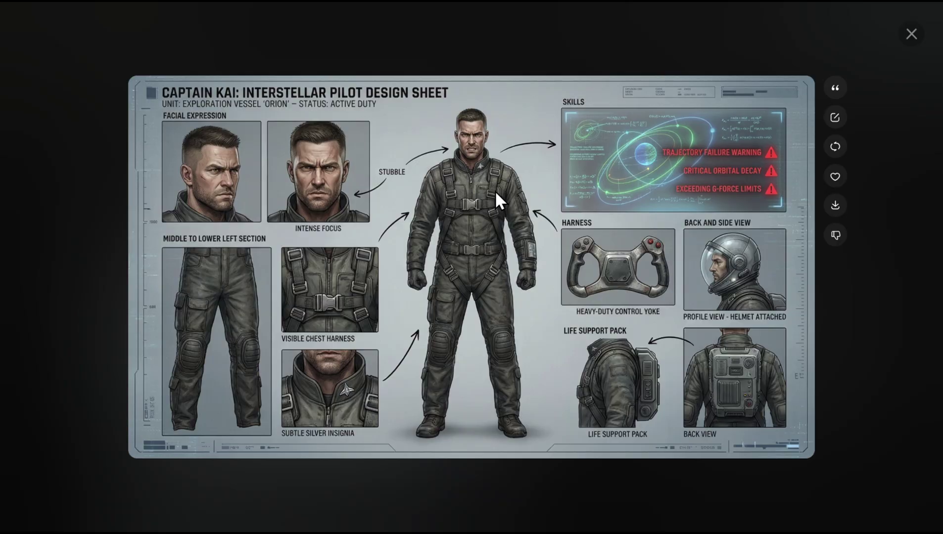
{"action": "key", "text": "Escape"}
Step: Play Shot_MCU's generated video, pause at 0:03, and return to its start frame image
{"action": "scroll", "coordinate": [508, 204], "scroll_direction": "down", "scroll_amount": 2}
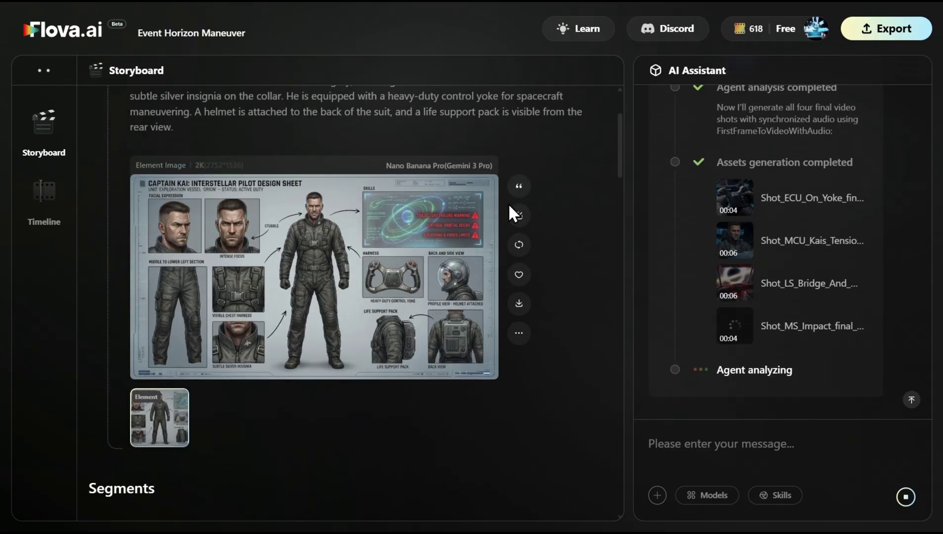
{"action": "scroll", "coordinate": [508, 203], "scroll_direction": "down", "scroll_amount": 10}
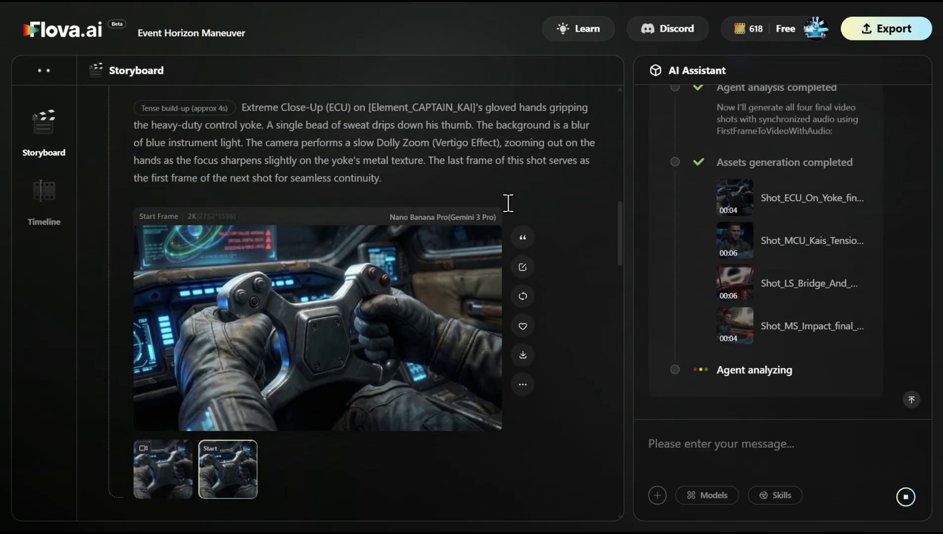
{"action": "scroll", "coordinate": [508, 203], "scroll_direction": "down", "scroll_amount": 10}
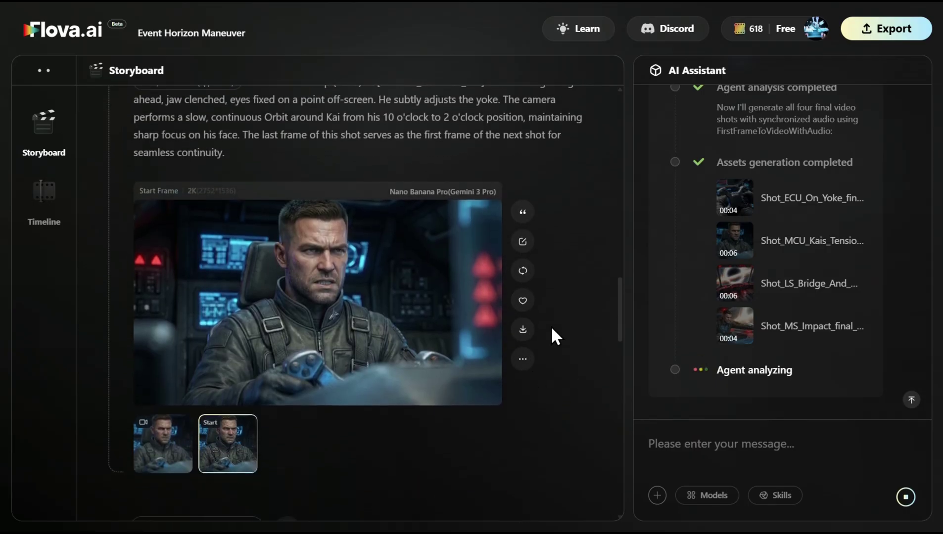
{"action": "left_click", "coordinate": [153, 458]}
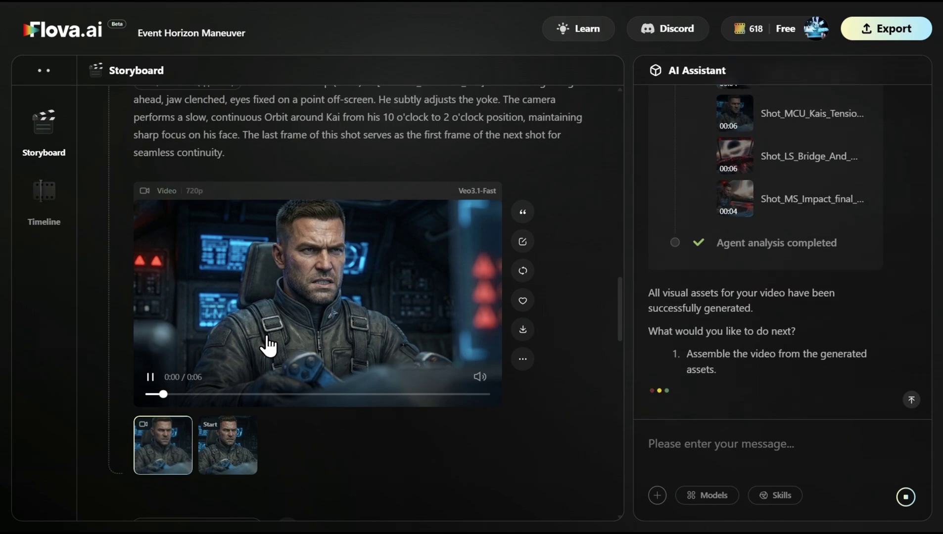
{"action": "left_click", "coordinate": [151, 379]}
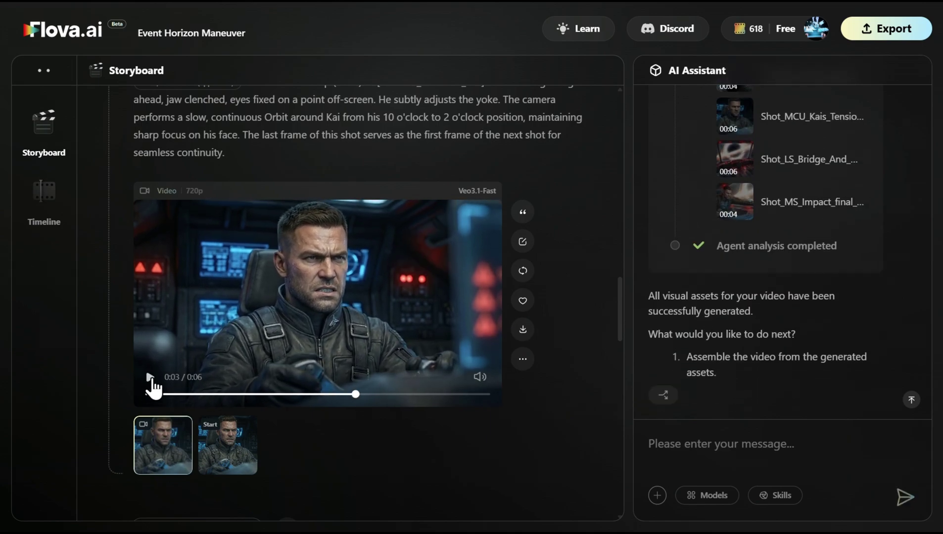
{"action": "scroll", "coordinate": [154, 389], "scroll_direction": "down", "scroll_amount": 1}
{"action": "left_click", "coordinate": [227, 412]}
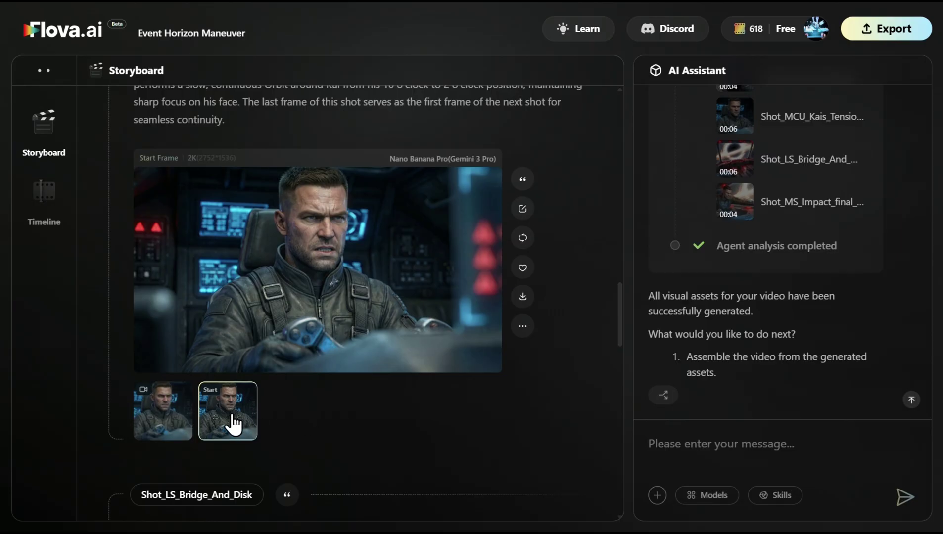
Step: Reply on Kai's medium close-up start frame with 'make additional version of this image', keeping the current model
{"action": "left_click", "coordinate": [528, 183]}
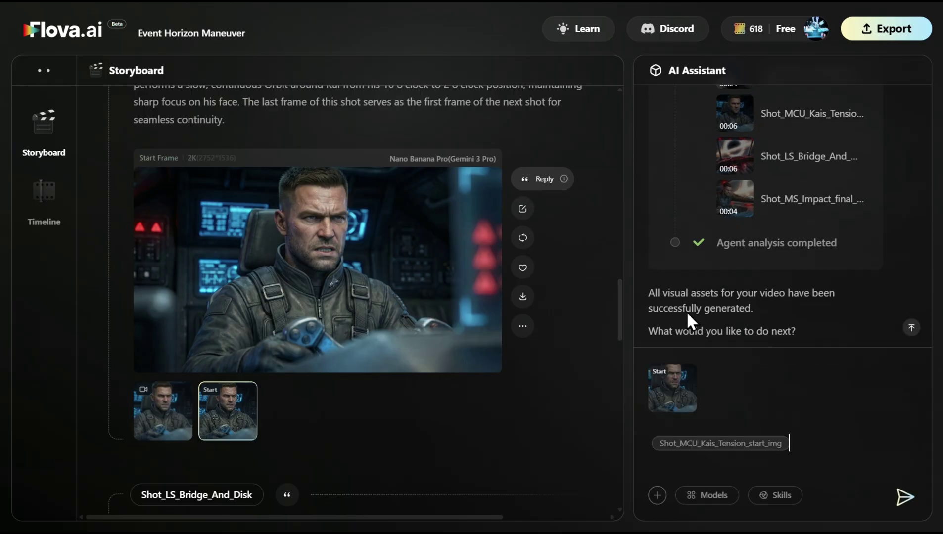
{"action": "type", "text": "make additional version of this image"}
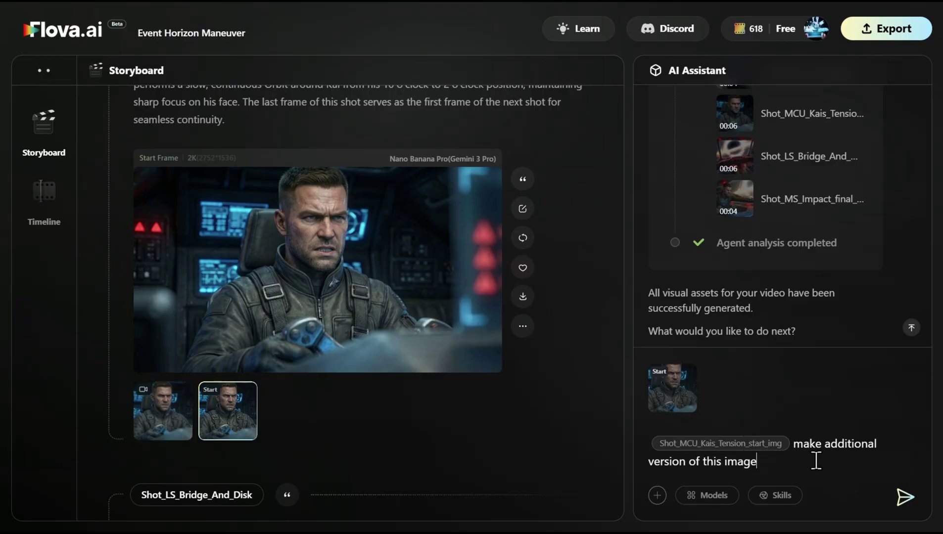
{"action": "left_click", "coordinate": [711, 496]}
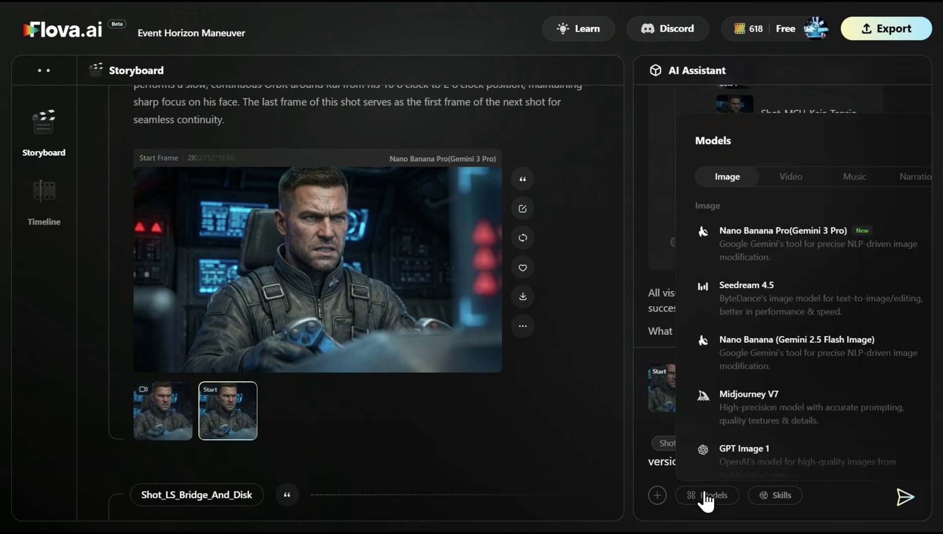
{"action": "left_click", "coordinate": [652, 468]}
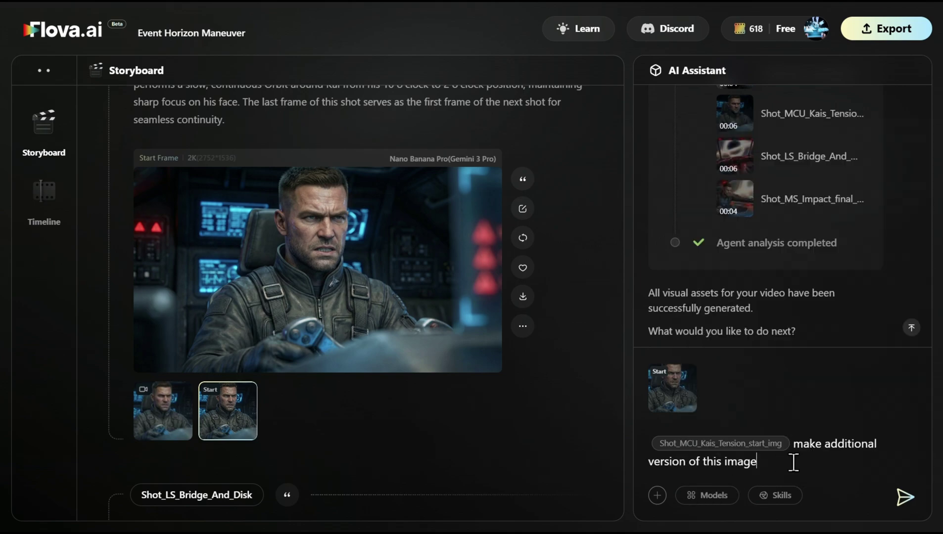
{"action": "left_click", "coordinate": [905, 498]}
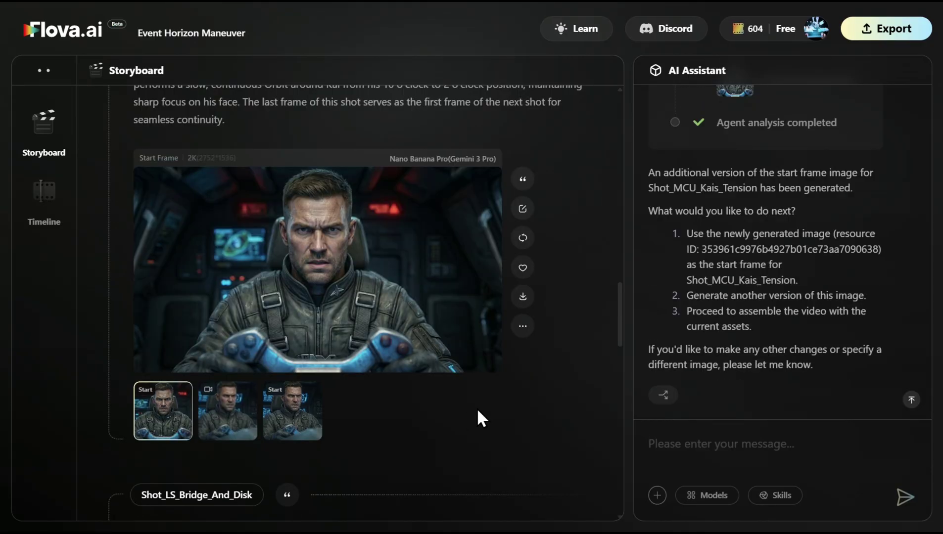
Step: Compare the start frame versions, then heart the original side-facing image of Kai as the favourite
{"action": "left_click", "coordinate": [302, 430]}
{"action": "left_click", "coordinate": [165, 425]}
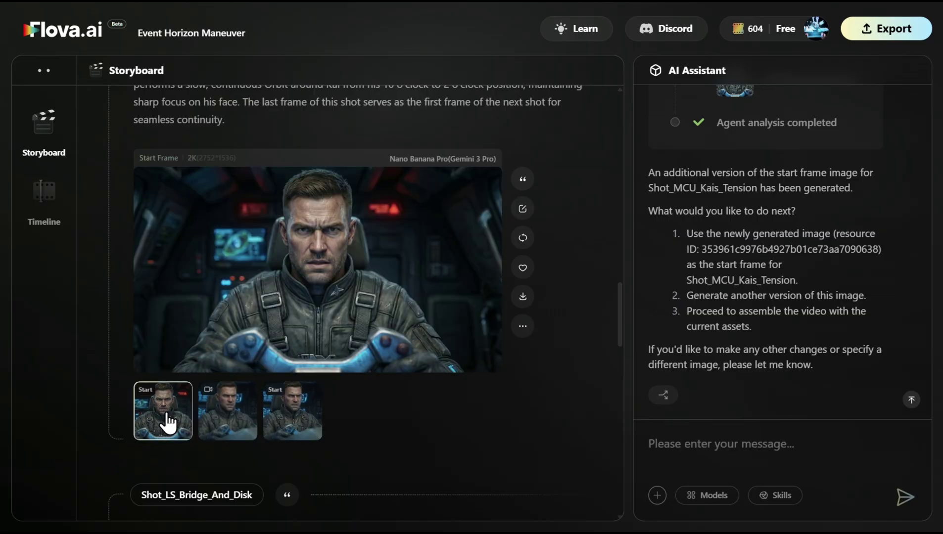
{"action": "left_click", "coordinate": [290, 424]}
{"action": "left_click", "coordinate": [158, 413]}
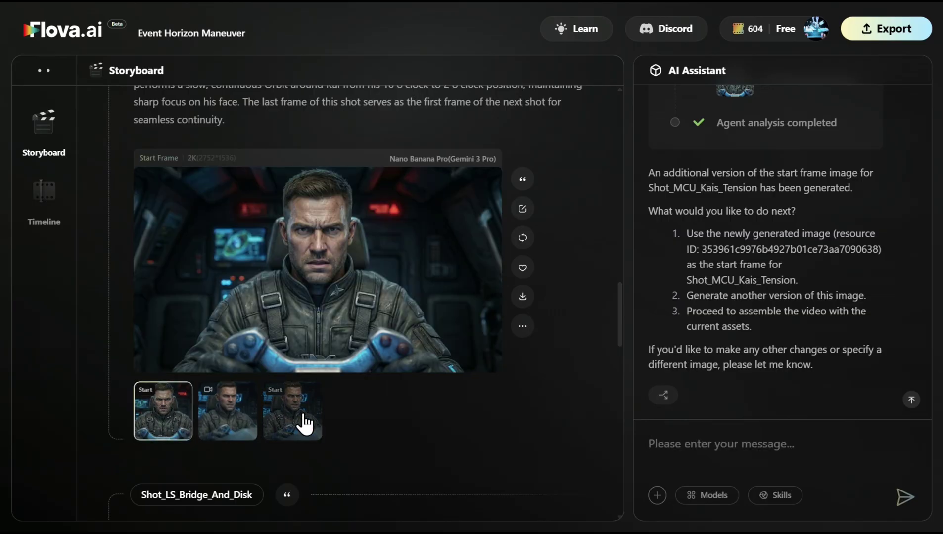
{"action": "left_click", "coordinate": [305, 422]}
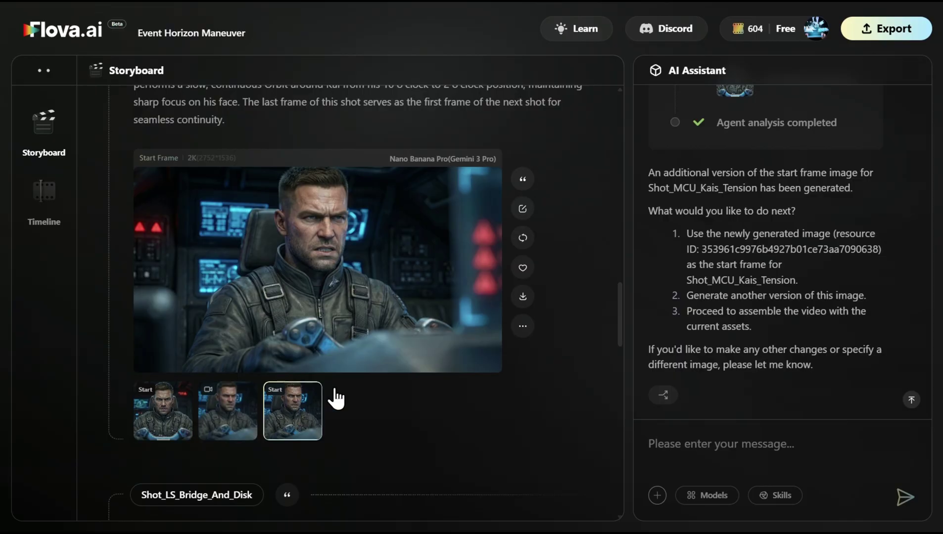
{"action": "left_click", "coordinate": [524, 268]}
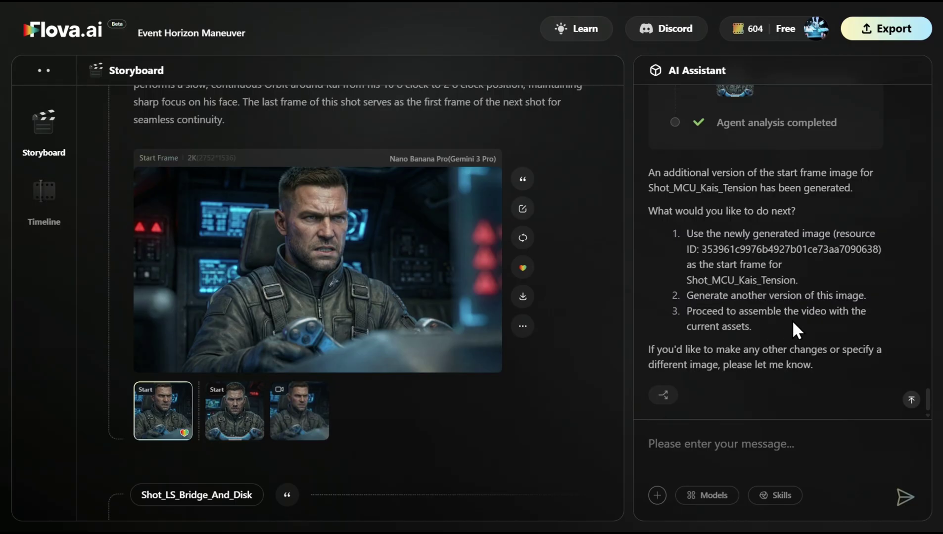
Step: Reply '3' in the chat to choose assembling the video
{"action": "left_click", "coordinate": [679, 444]}
{"action": "type", "text": "3"}
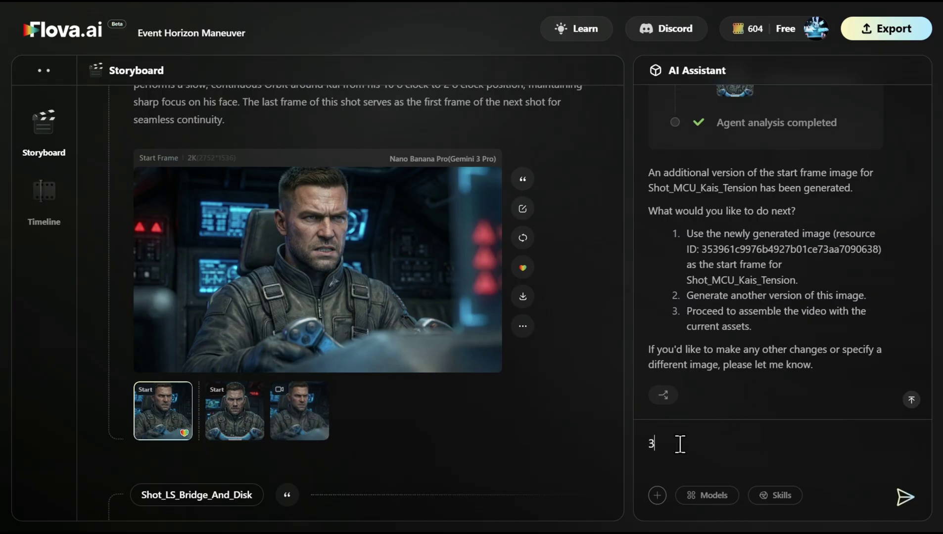
{"action": "key", "text": "Return"}
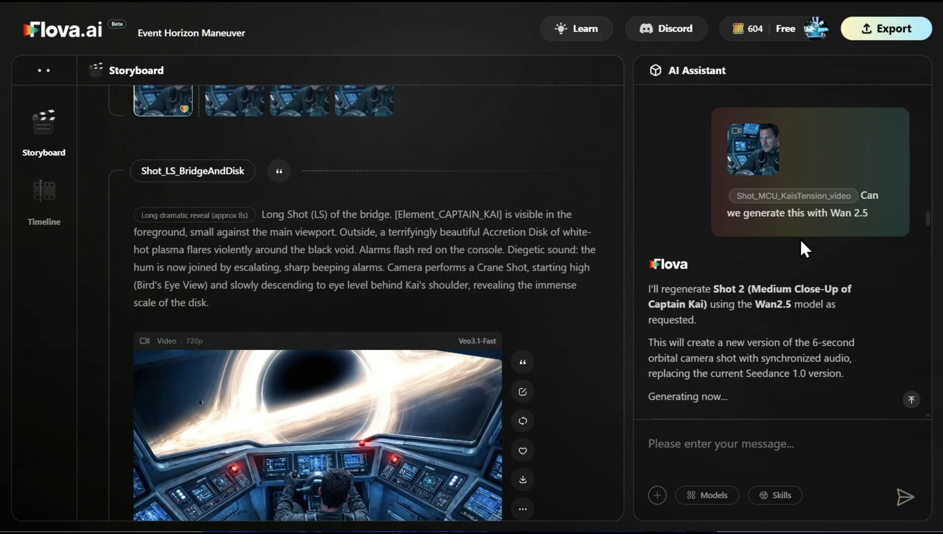
Step: Scroll the chat to Flova's reply planning Shot 5 of Kai going through the accretion disk
{"action": "scroll", "coordinate": [800, 239], "scroll_direction": "down", "scroll_amount": 10}
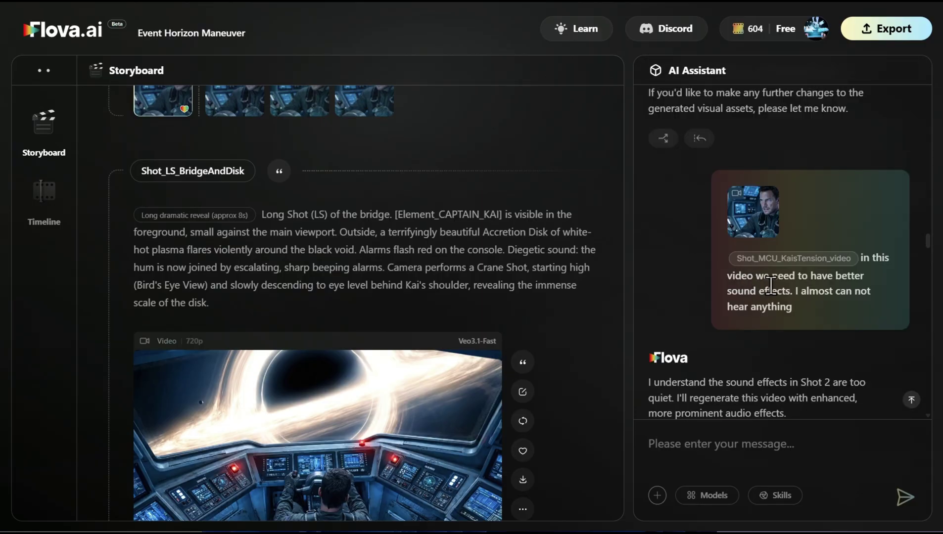
{"action": "scroll", "coordinate": [724, 317], "scroll_direction": "down", "scroll_amount": 7}
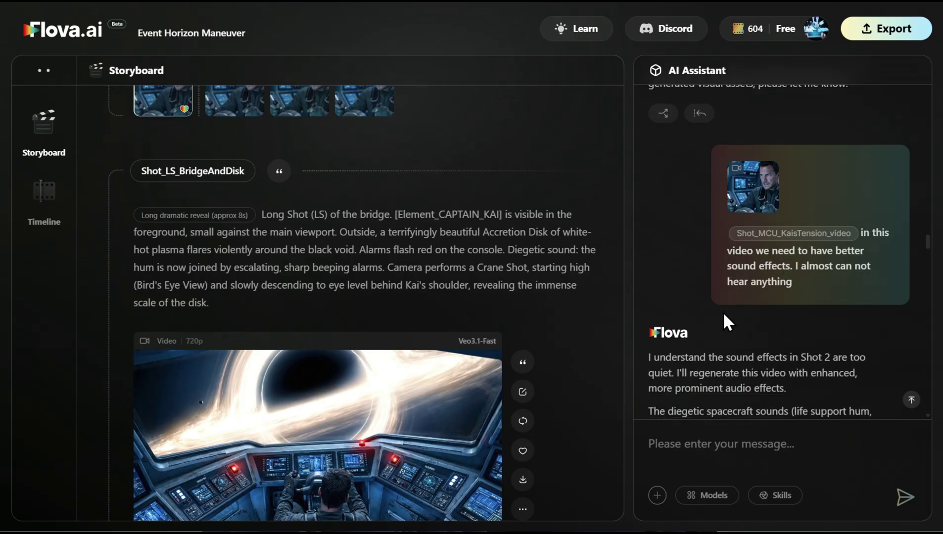
{"action": "scroll", "coordinate": [723, 312], "scroll_direction": "down", "scroll_amount": 8}
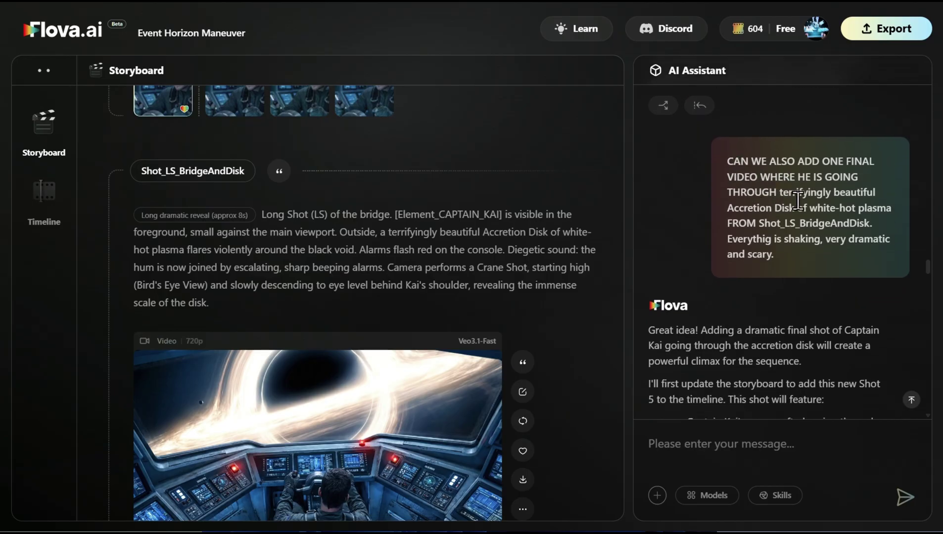
Step: Open the 'Timeline is ready' card to view the 25-second cut in the Timeline
{"action": "scroll", "coordinate": [744, 227], "scroll_direction": "down", "scroll_amount": 1}
{"action": "scroll", "coordinate": [743, 228], "scroll_direction": "down", "scroll_amount": 8}
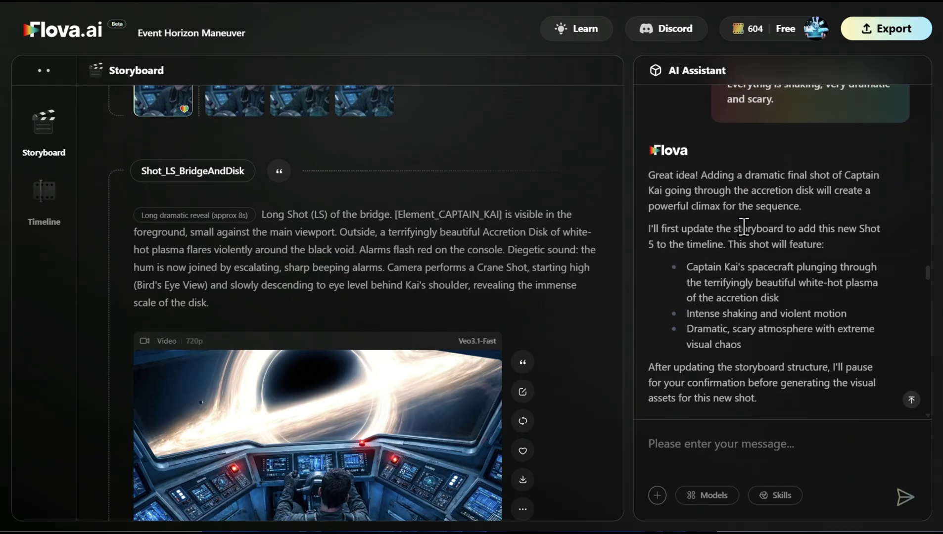
{"action": "scroll", "coordinate": [744, 228], "scroll_direction": "down", "scroll_amount": 15}
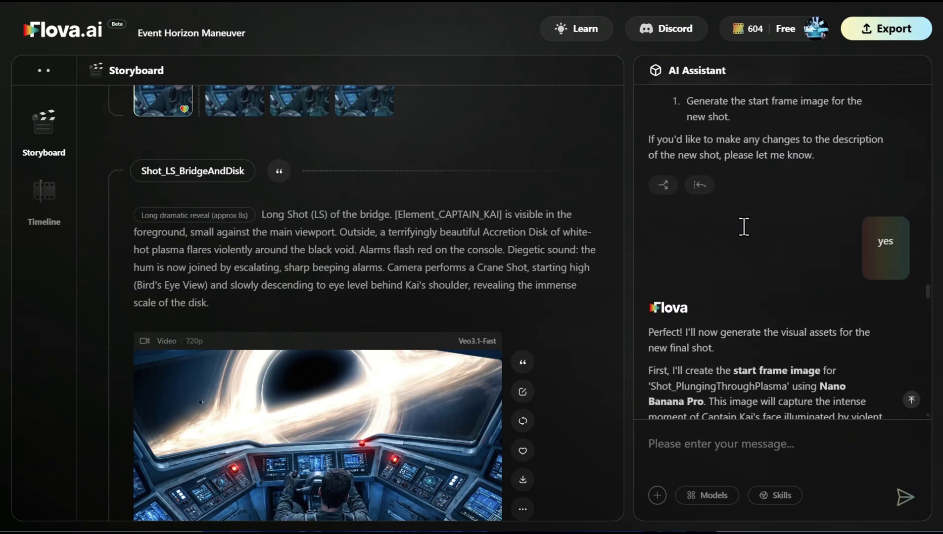
{"action": "scroll", "coordinate": [744, 228], "scroll_direction": "down", "scroll_amount": 8}
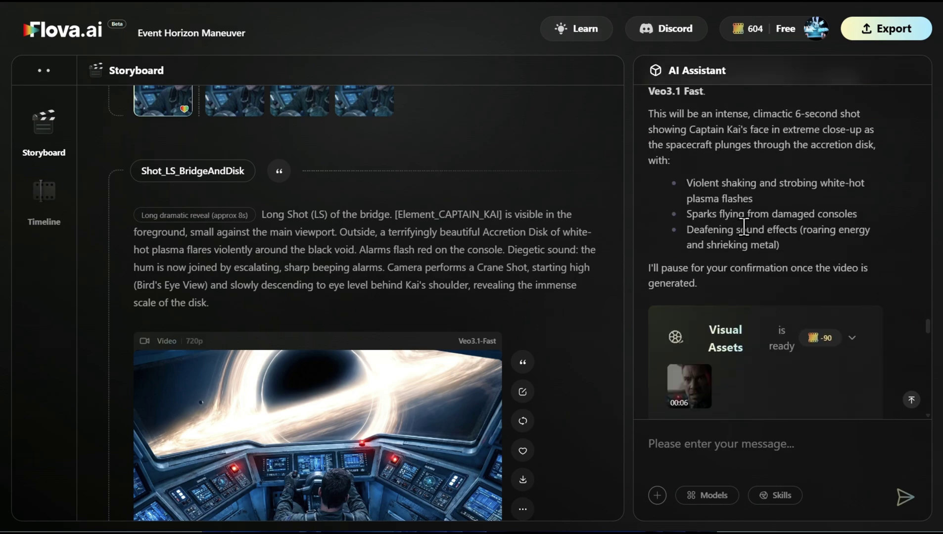
{"action": "scroll", "coordinate": [533, 181], "scroll_direction": "down", "scroll_amount": 10}
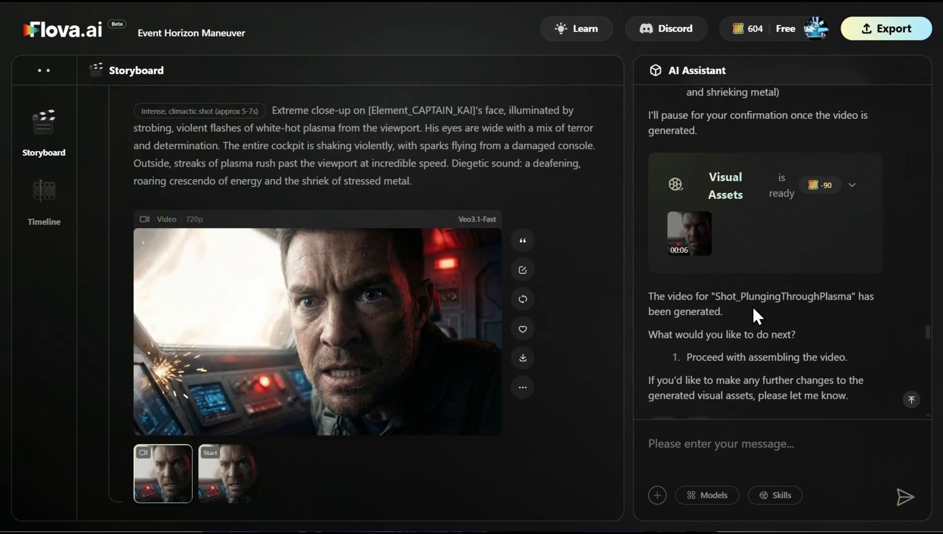
{"action": "scroll", "coordinate": [733, 312], "scroll_direction": "down", "scroll_amount": 5}
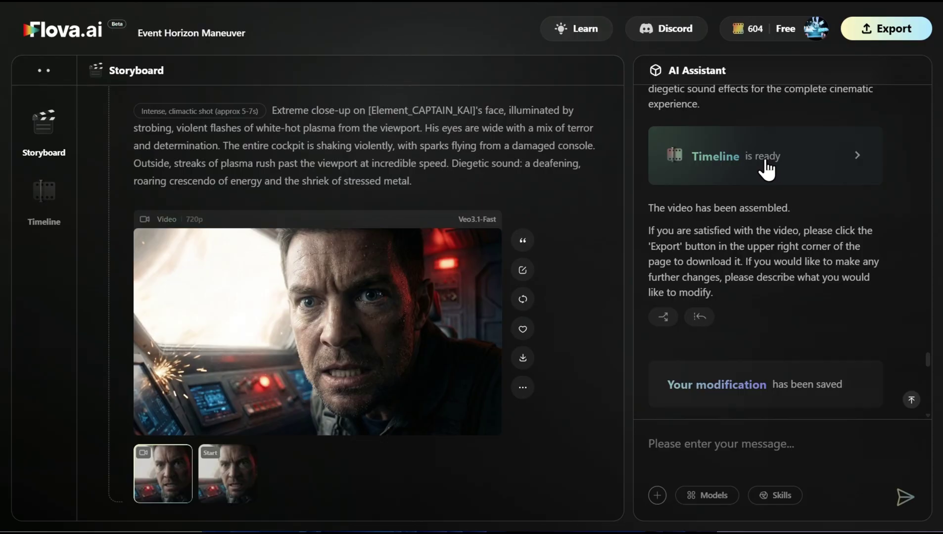
{"action": "left_click", "coordinate": [767, 168]}
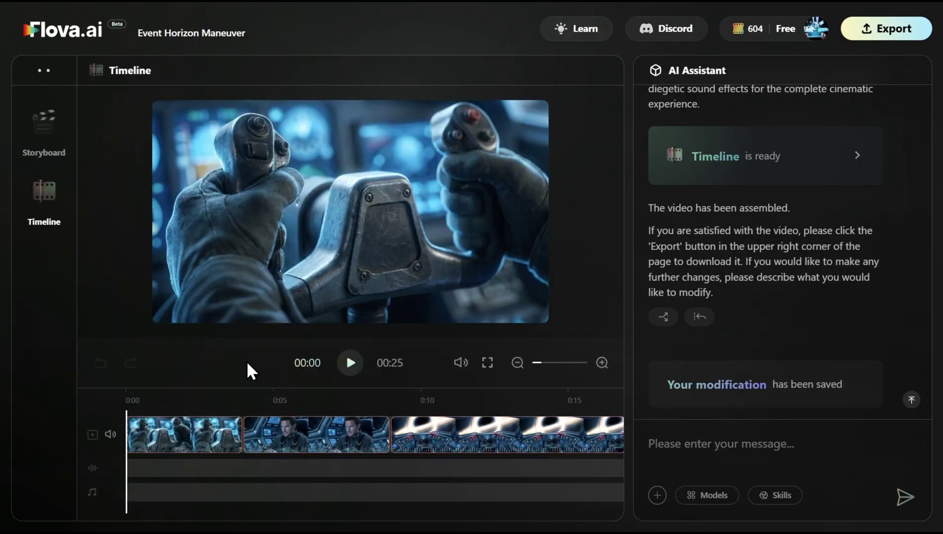